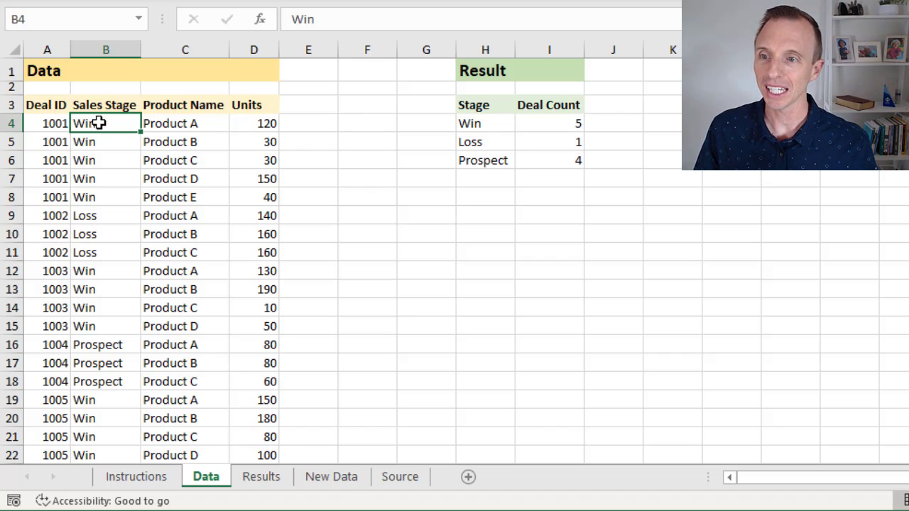
Format the deal data range A3:D38 as a table with headers, using a light orange style that replaces the existing formatting.
{"action": "left_click_drag", "start_coordinate": [32, 123], "coordinate": [77, 197]}
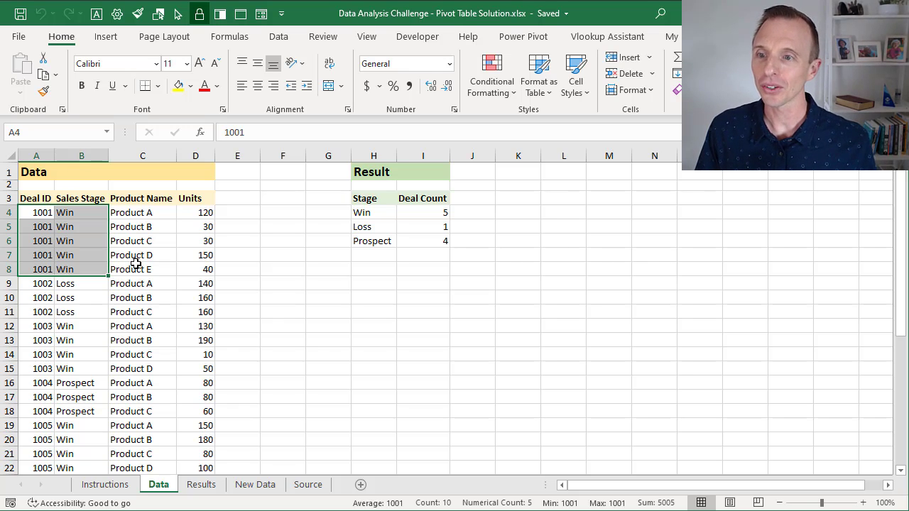
{"action": "left_click", "coordinate": [98, 212]}
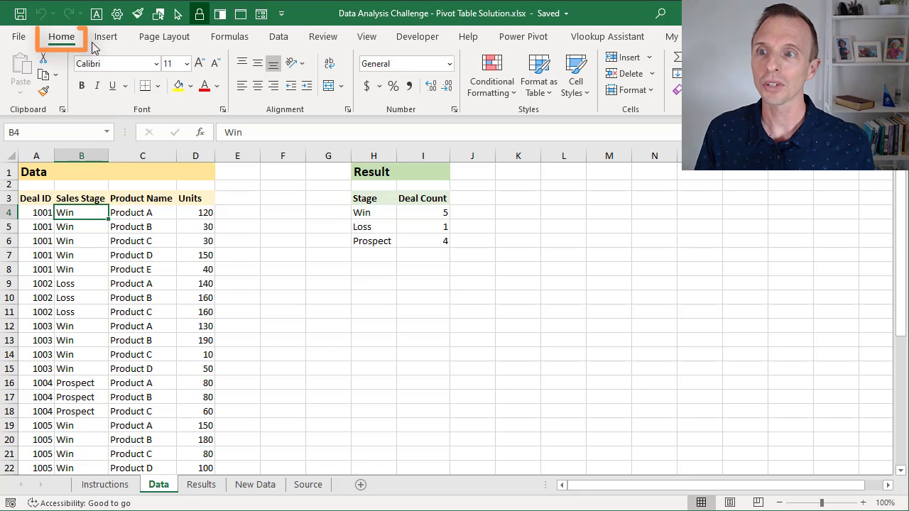
{"action": "left_click", "coordinate": [539, 79]}
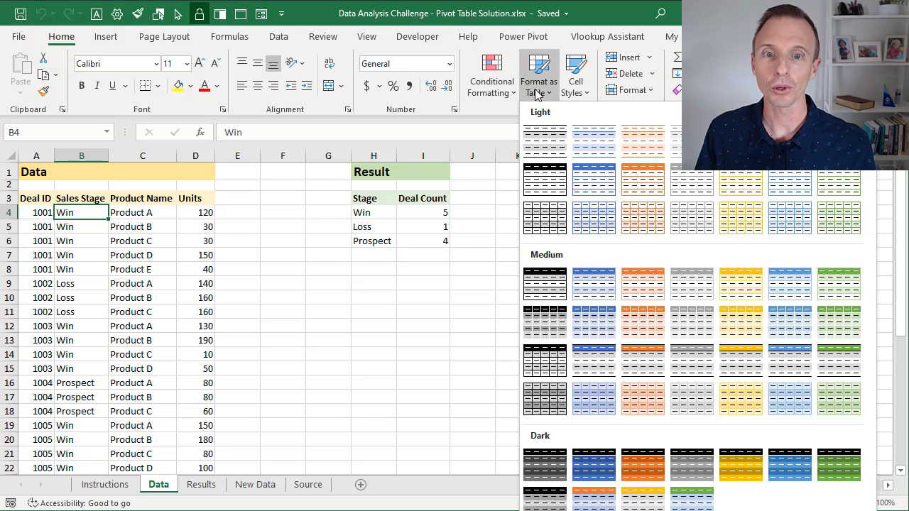
{"action": "right_click", "coordinate": [629, 192]}
{"action": "left_click", "coordinate": [681, 195]}
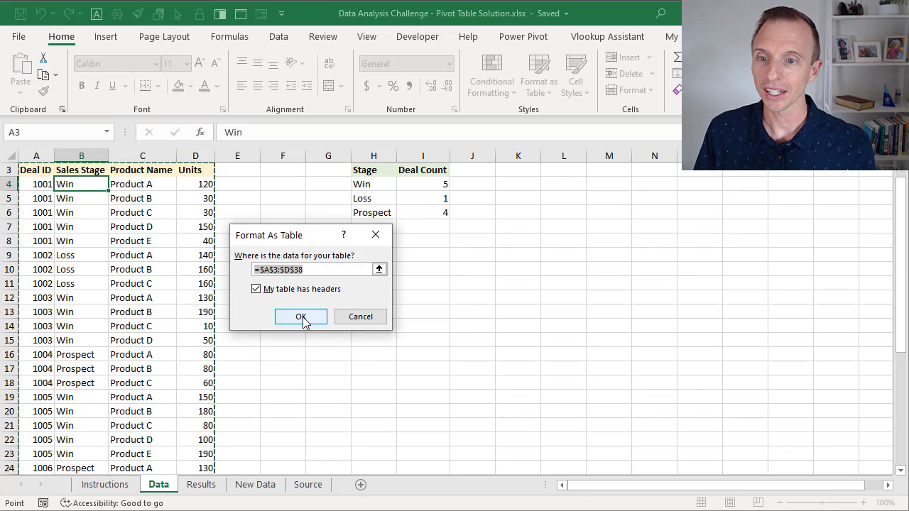
{"action": "left_click", "coordinate": [301, 316]}
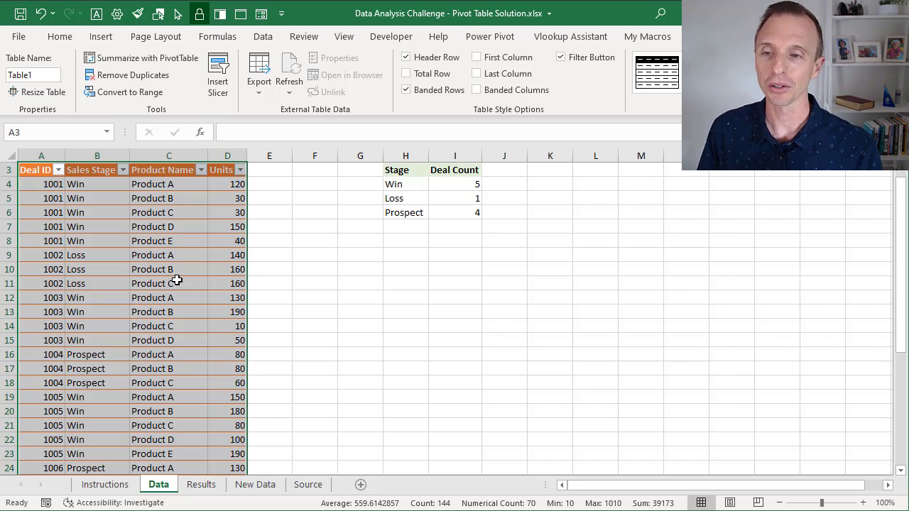
{"action": "scroll", "coordinate": [176, 280], "scroll_direction": "up", "scroll_amount": 1}
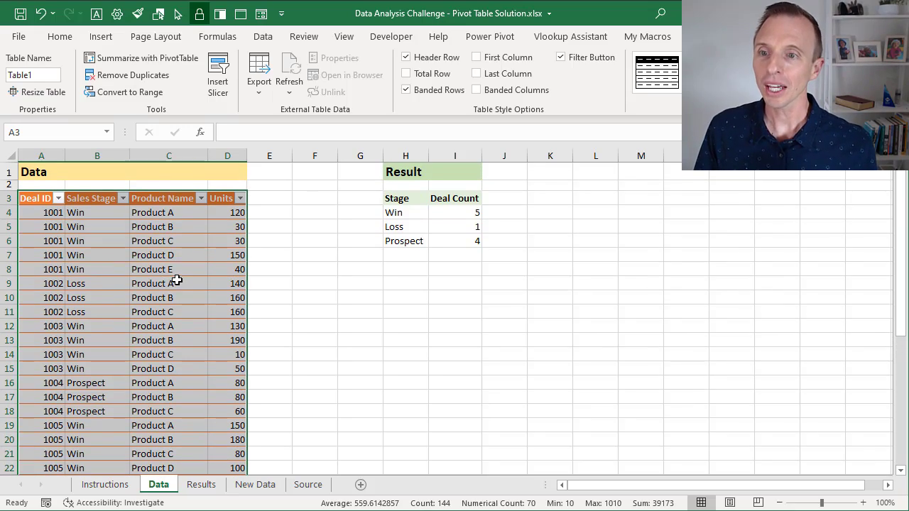
{"action": "left_click", "coordinate": [188, 216]}
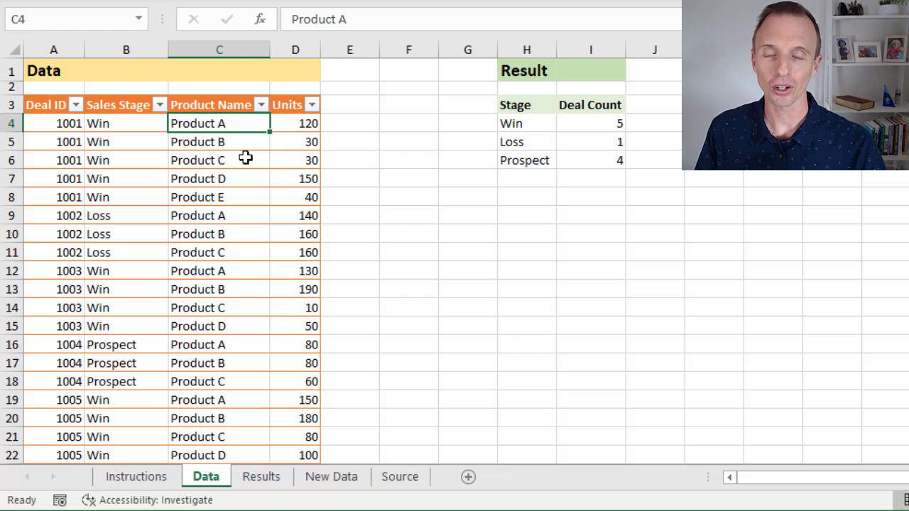
Add a Deal Count column to the end of the table and fit its width to the header.
{"action": "left_click", "coordinate": [345, 107]}
{"action": "type", "text": "Deal Count"}
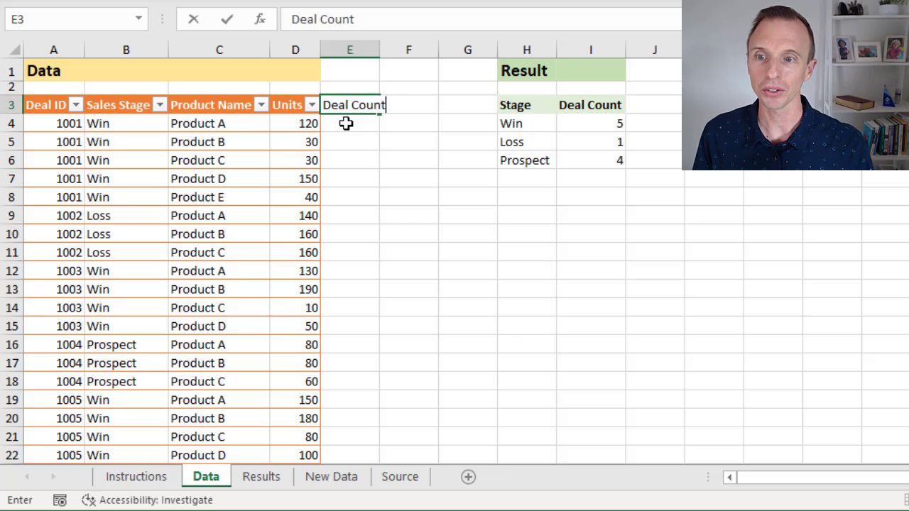
{"action": "key", "text": "Return"}
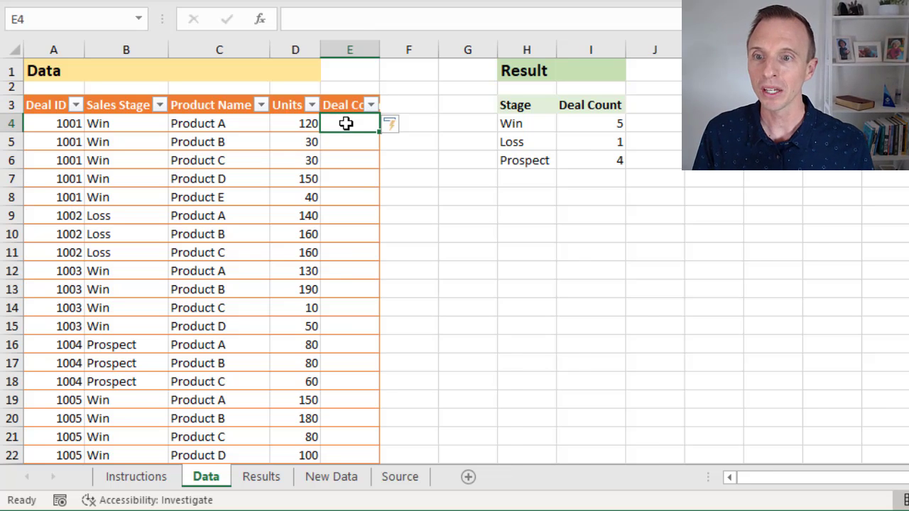
{"action": "double_click", "coordinate": [377, 50]}
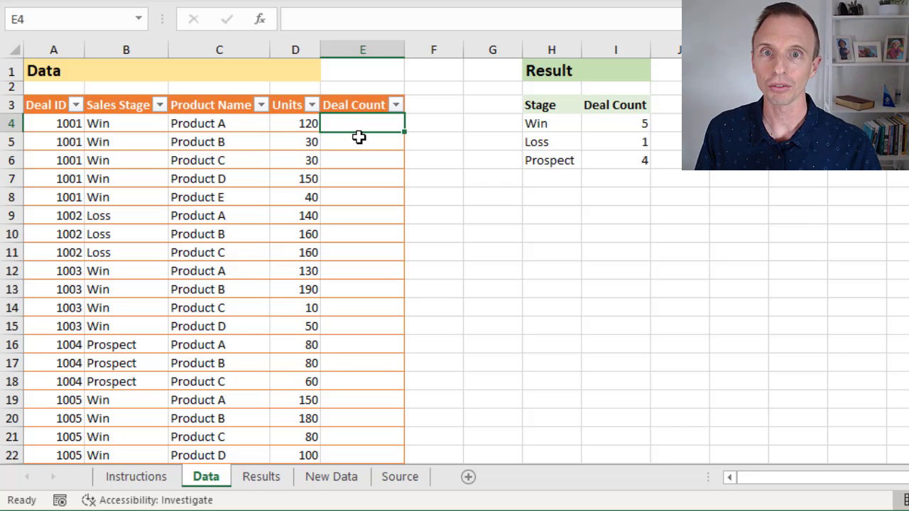
Fill the Deal Count column with =COUNTIF([Deal ID],[@[Deal ID]]) to count the rows for each deal.
{"action": "type", "text": "=c"}
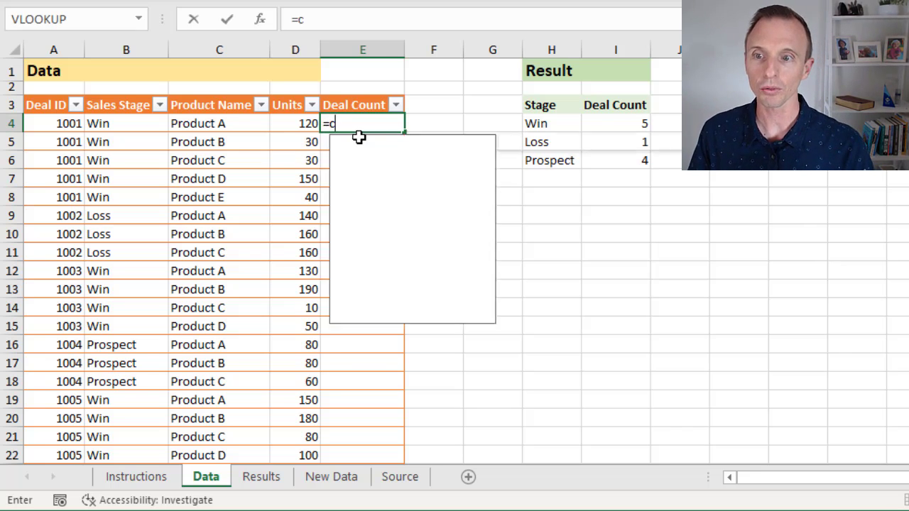
{"action": "type", "text": "ountif"}
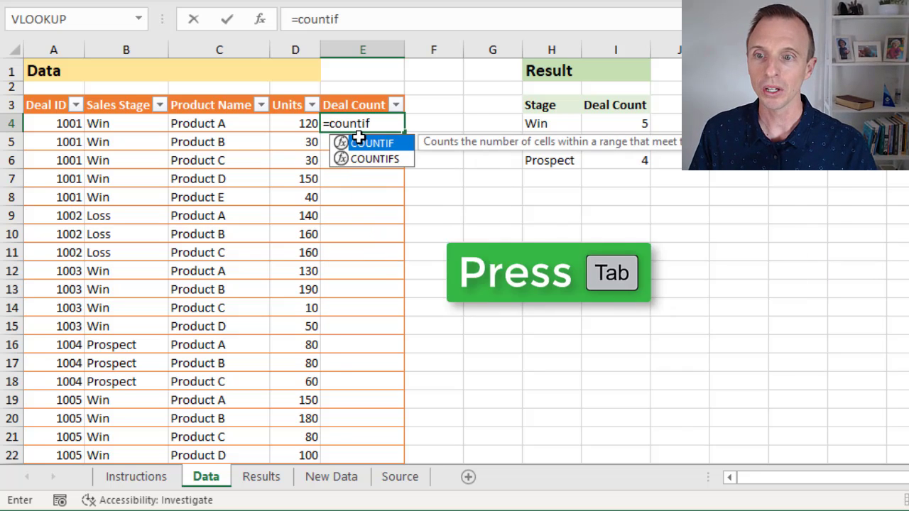
{"action": "key", "text": "Tab"}
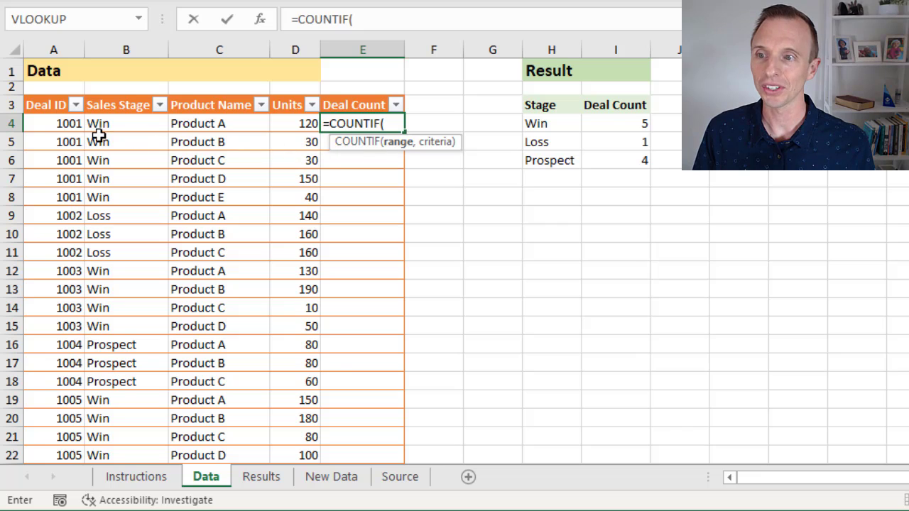
{"action": "left_click", "coordinate": [50, 95]}
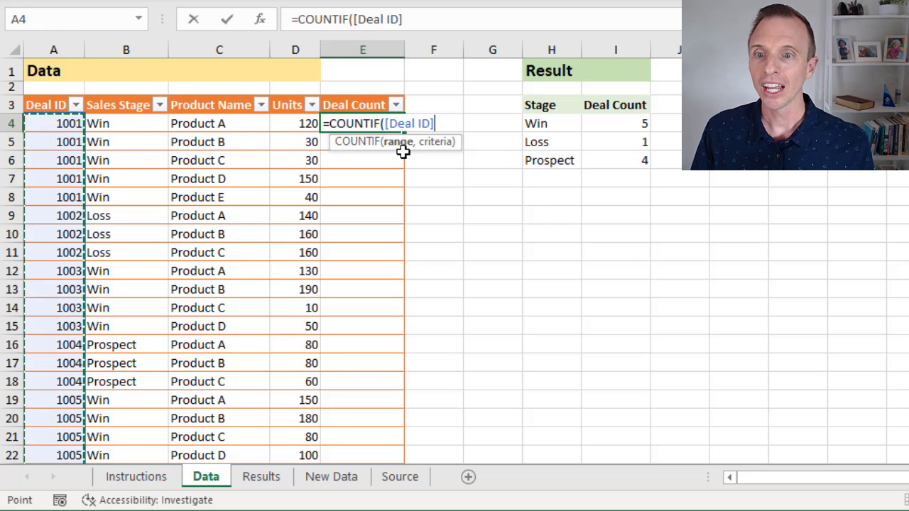
{"action": "type", "text": ","}
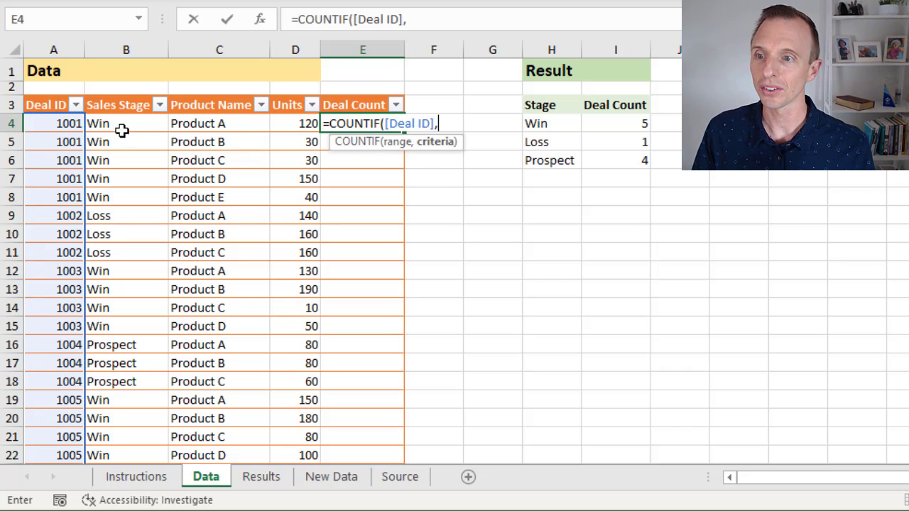
{"action": "left_click", "coordinate": [44, 123]}
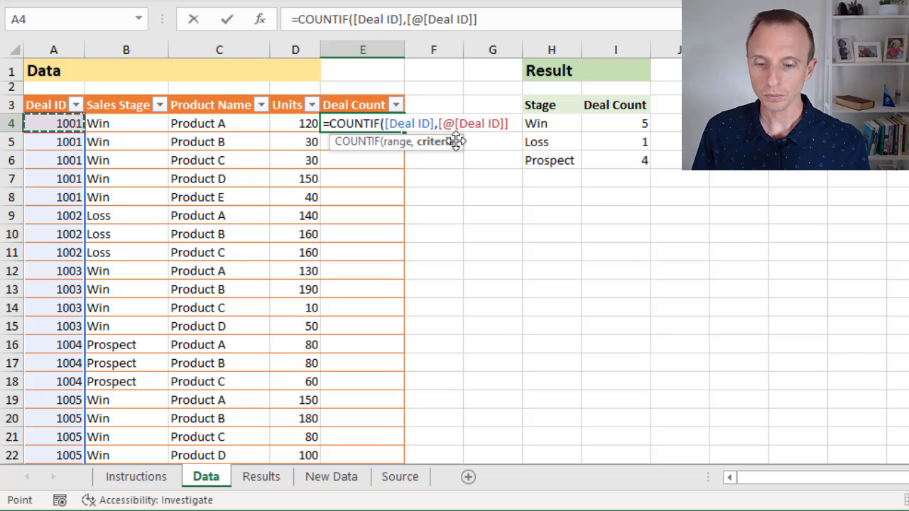
{"action": "type", "text": ")"}
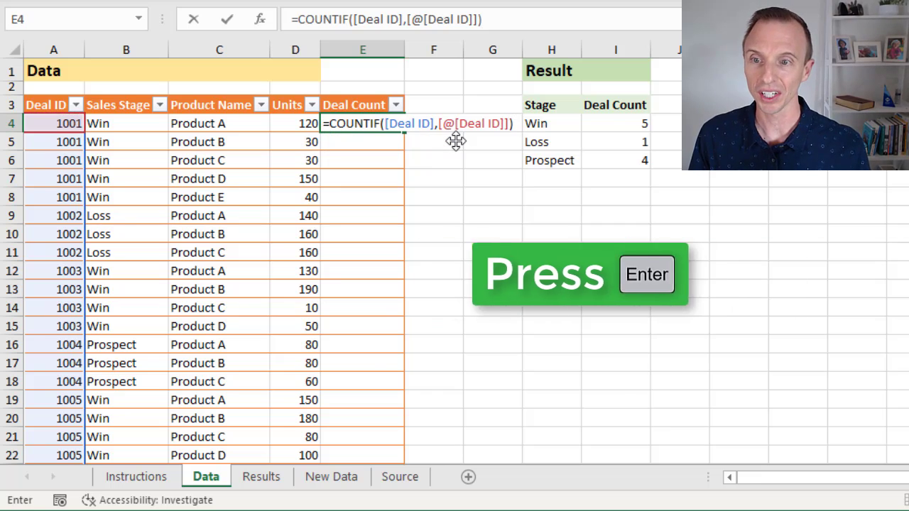
{"action": "key", "text": "Return"}
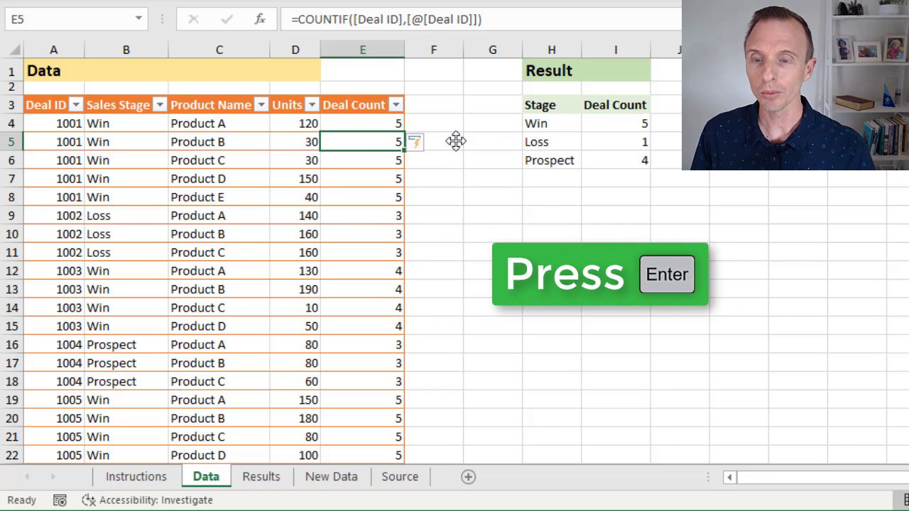
Change the Deal Count formula to =1/COUNTIF([Deal ID],[@[Deal ID]]) and check the sums for deals 1001 and 1002.
{"action": "left_click", "coordinate": [384, 124]}
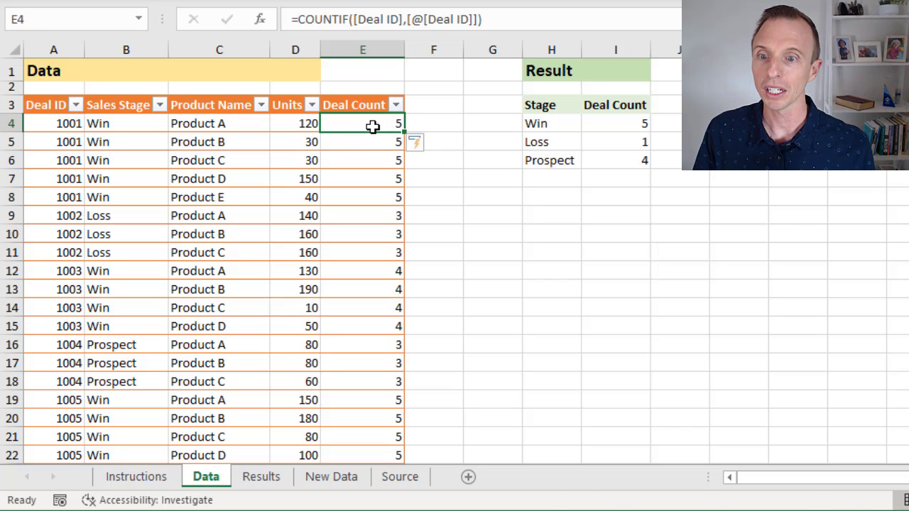
{"action": "left_click_drag", "start_coordinate": [373, 126], "coordinate": [374, 195]}
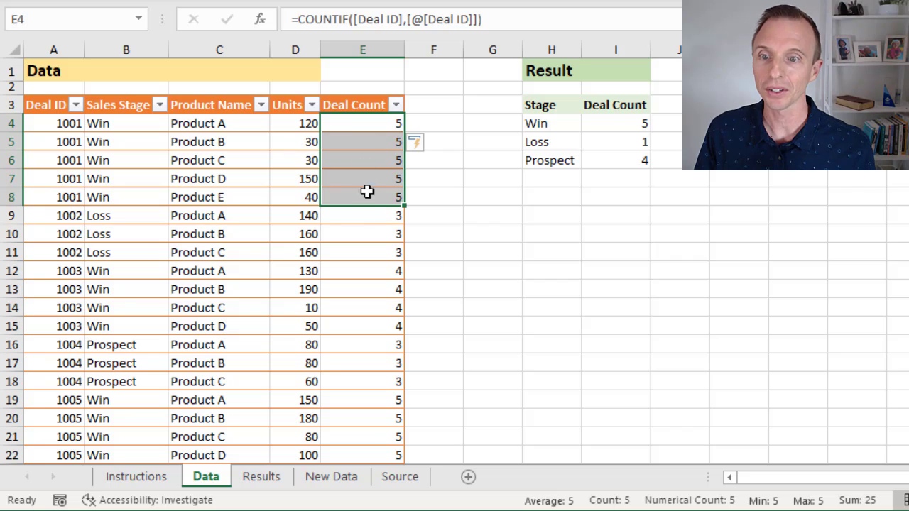
{"action": "left_click_drag", "start_coordinate": [371, 218], "coordinate": [367, 249]}
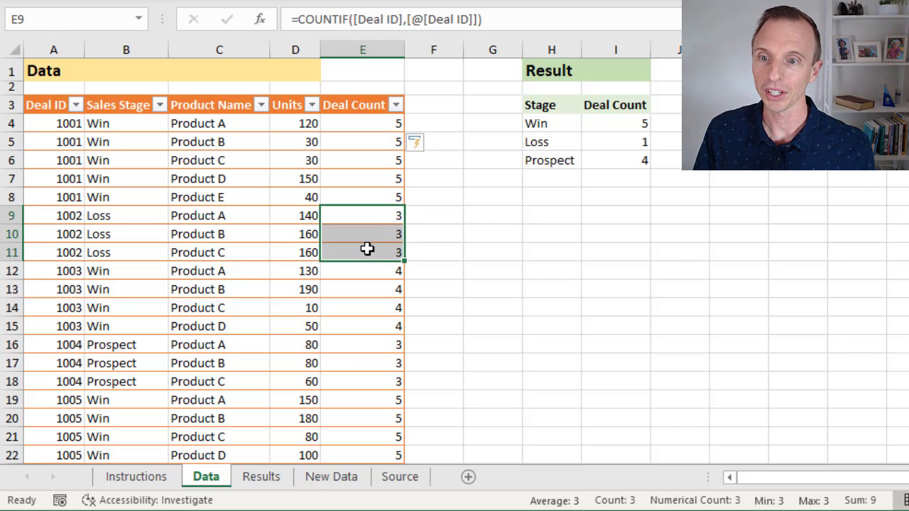
{"action": "left_click", "coordinate": [365, 124]}
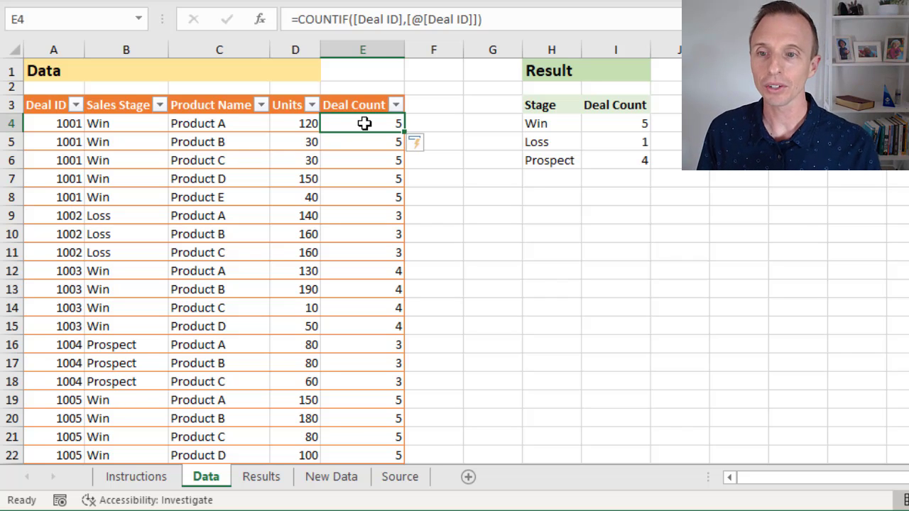
{"action": "double_click", "coordinate": [364, 124]}
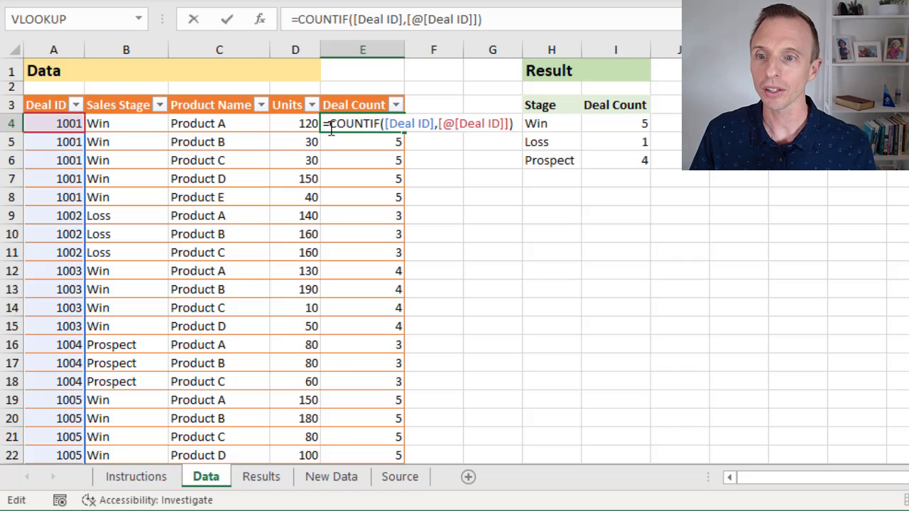
{"action": "type", "text": "1/"}
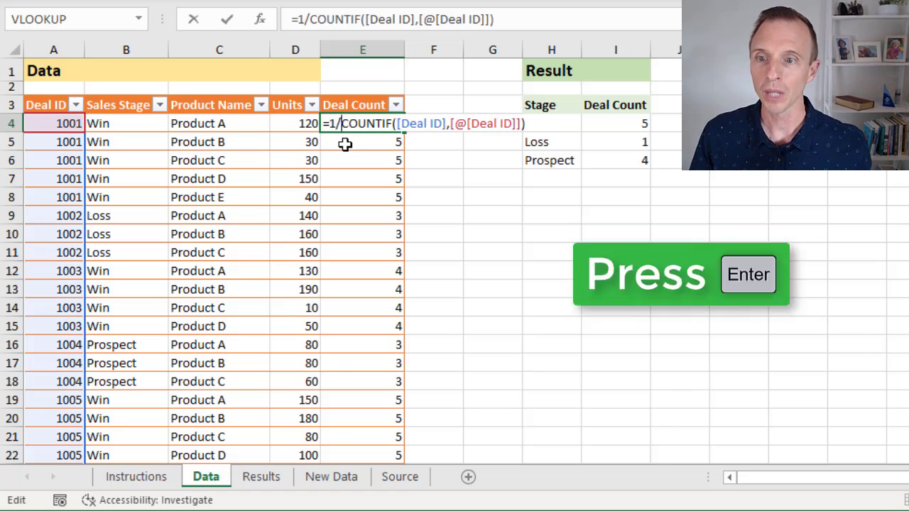
{"action": "key", "text": "Return"}
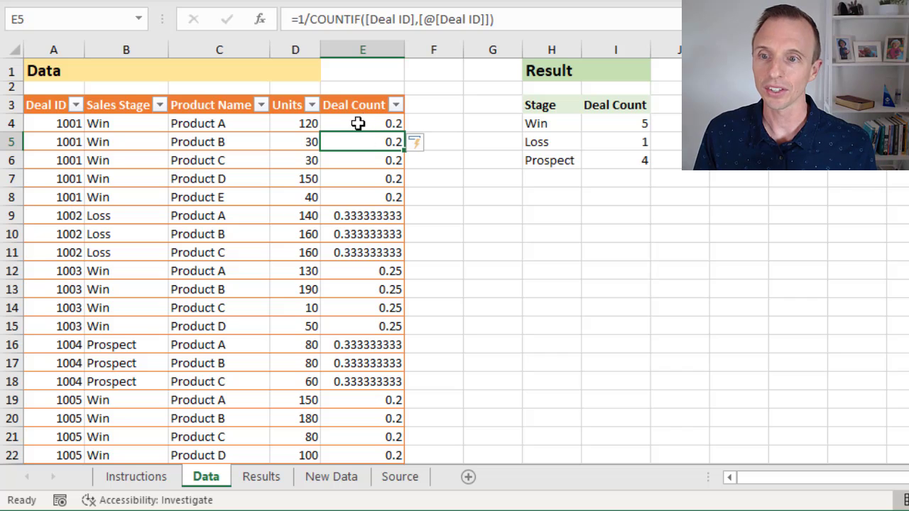
{"action": "left_click", "coordinate": [363, 123]}
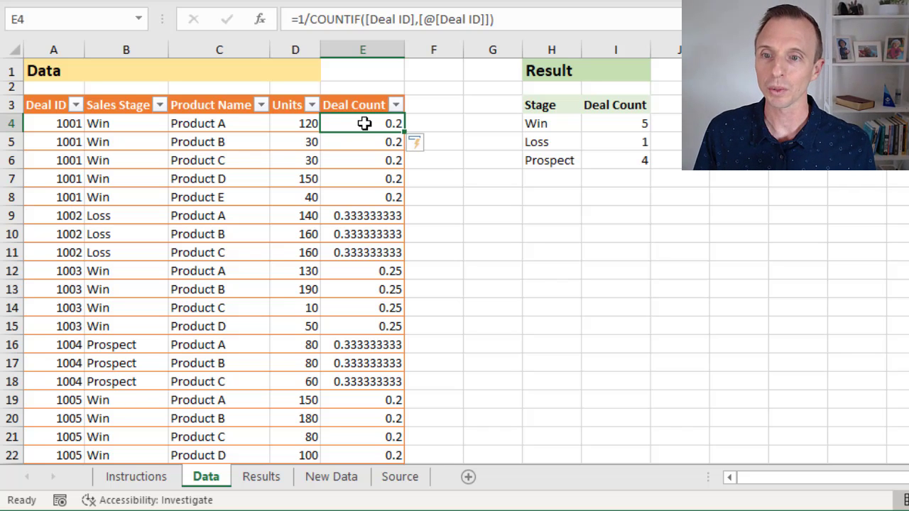
{"action": "left_click_drag", "start_coordinate": [364, 124], "coordinate": [368, 196]}
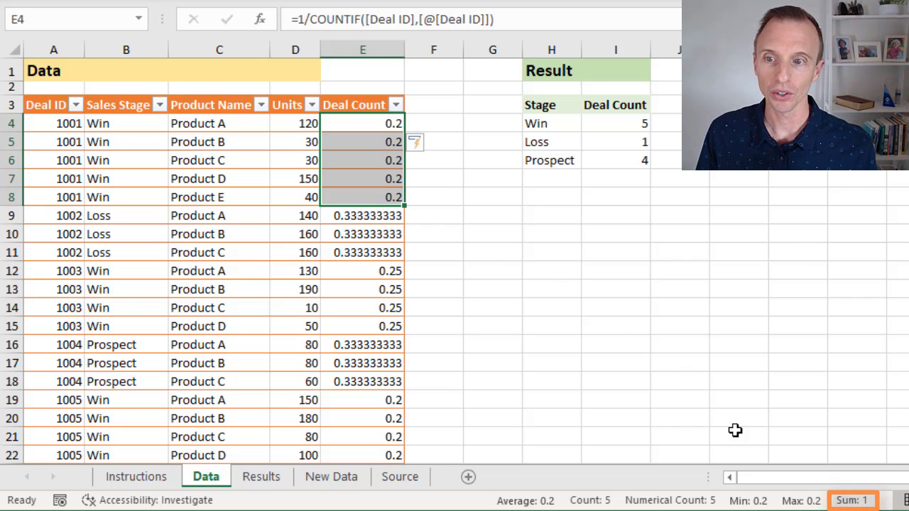
{"action": "left_click_drag", "start_coordinate": [383, 216], "coordinate": [387, 254]}
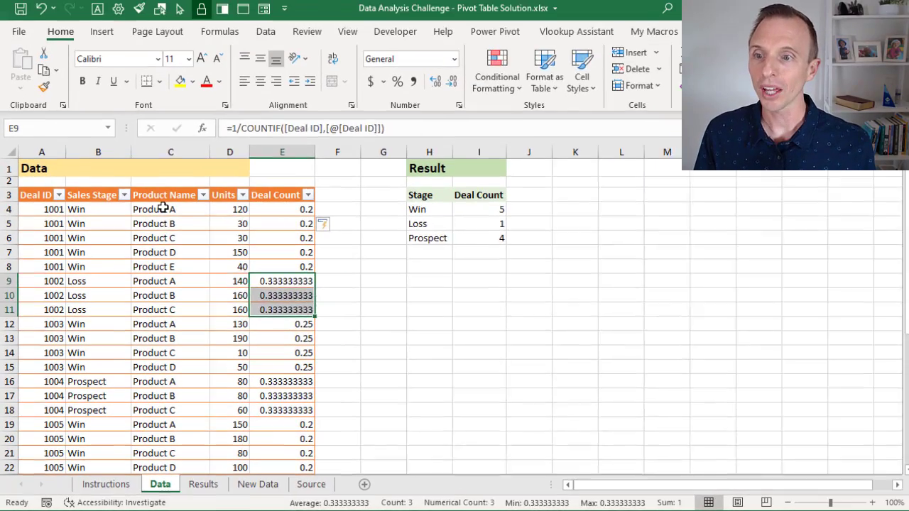
Create a PivotTable from Table1 on a new worksheet with Sales Stage as rows and Sum of Deal Count as values.
{"action": "left_click", "coordinate": [209, 123]}
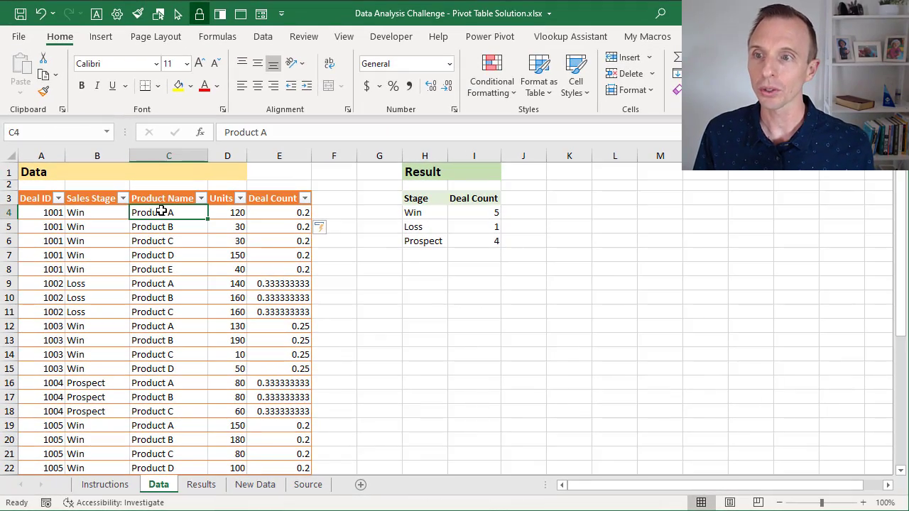
{"action": "left_click", "coordinate": [98, 42]}
{"action": "left_click", "coordinate": [24, 75]}
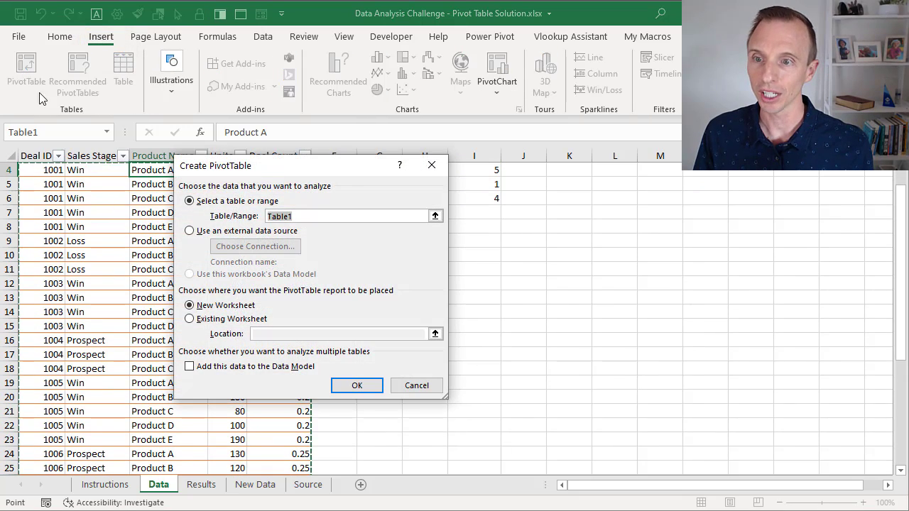
{"action": "left_click", "coordinate": [356, 387]}
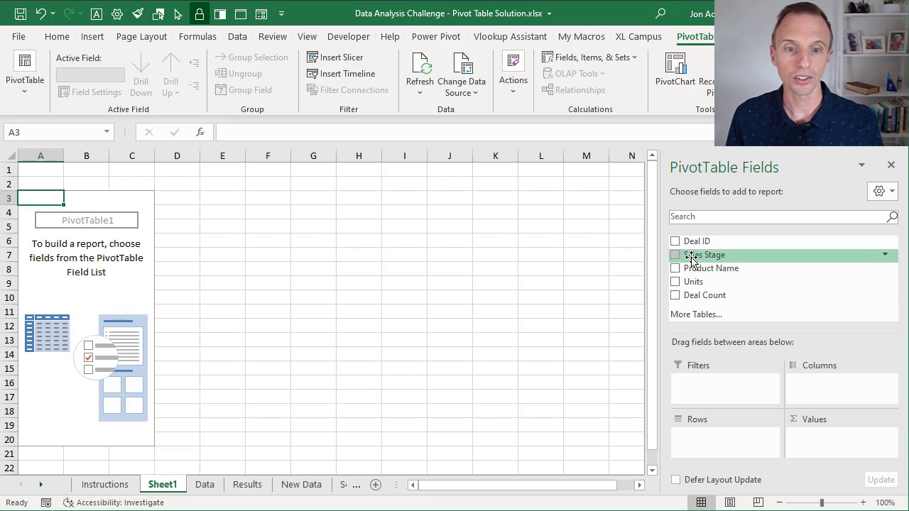
{"action": "left_click_drag", "start_coordinate": [692, 257], "coordinate": [710, 444]}
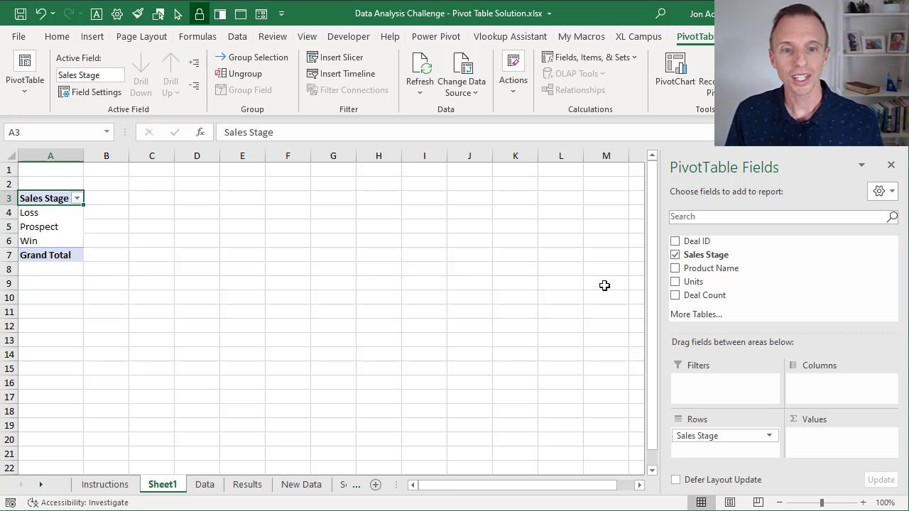
{"action": "left_click_drag", "start_coordinate": [691, 301], "coordinate": [815, 441]}
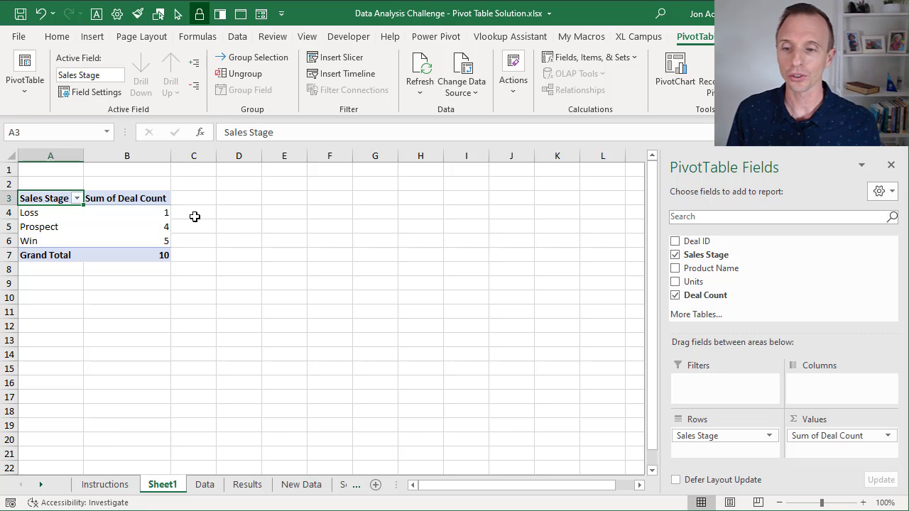
Copy the deal rows A2:D13 from the New Data sheet to the end of the Data sheet's table and check their Deal Count formula.
{"action": "left_click", "coordinate": [304, 488]}
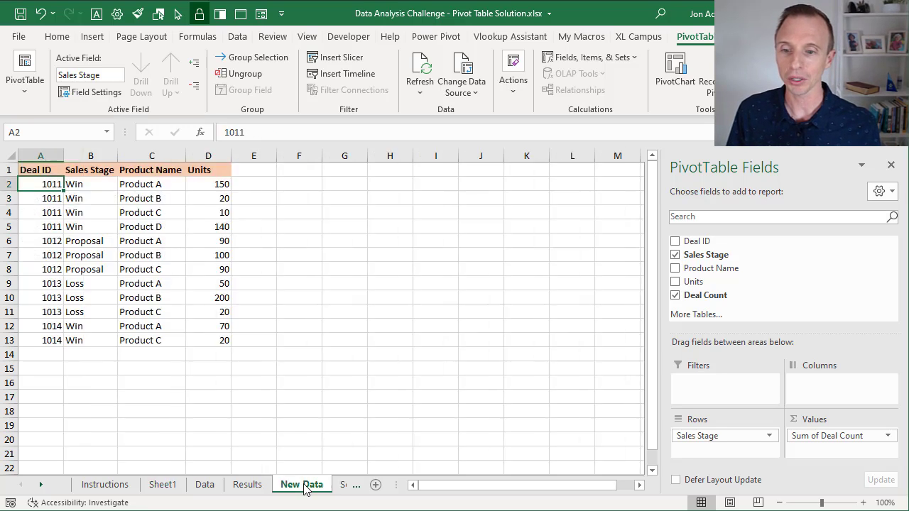
{"action": "left_click_drag", "start_coordinate": [46, 184], "coordinate": [196, 340]}
{"action": "key", "text": "ctrl+c"}
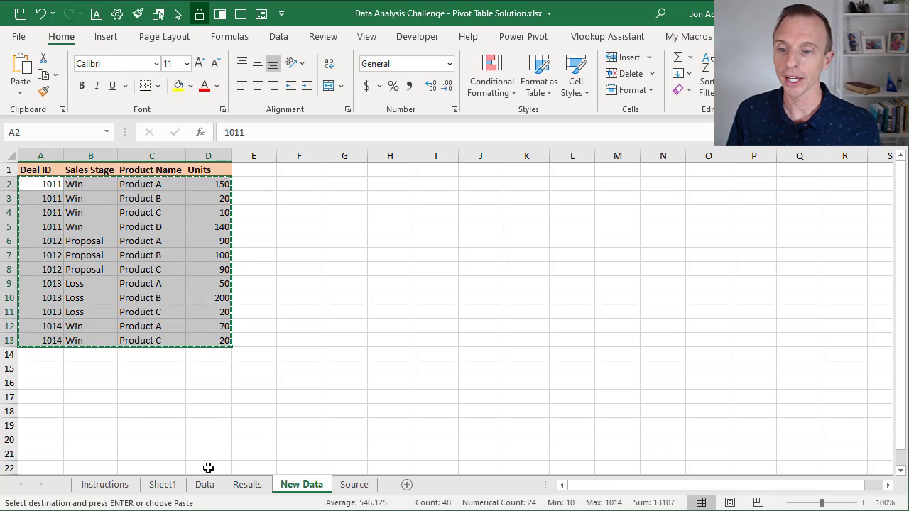
{"action": "left_click", "coordinate": [205, 484]}
{"action": "left_click", "coordinate": [45, 259]}
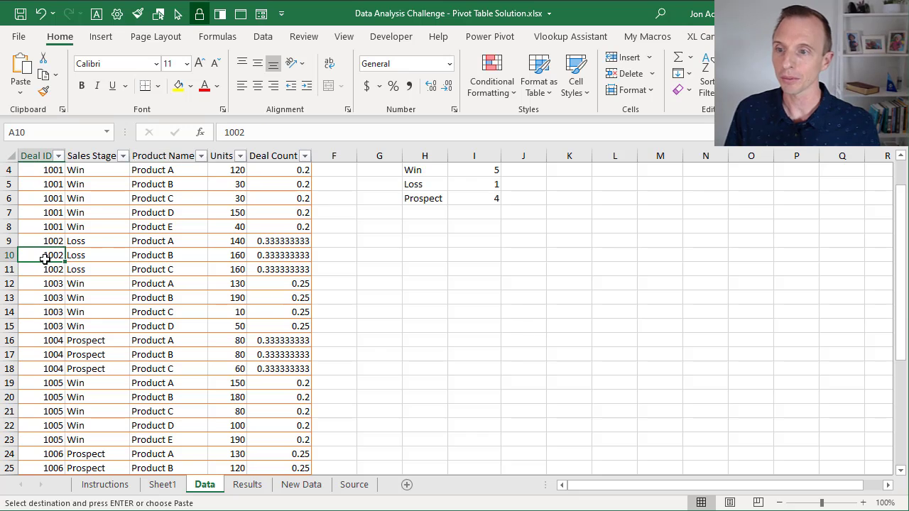
{"action": "key", "text": "ctrl+Down"}
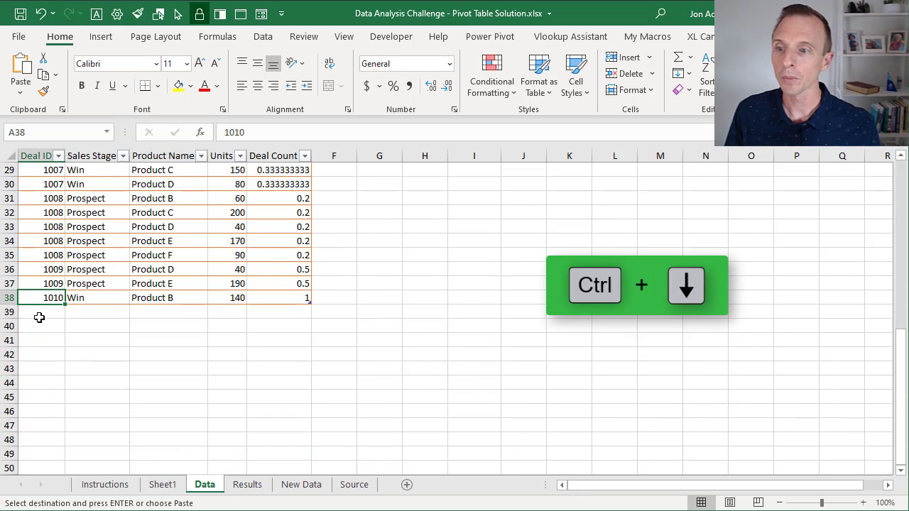
{"action": "left_click", "coordinate": [37, 312]}
{"action": "key", "text": "ctrl+v"}
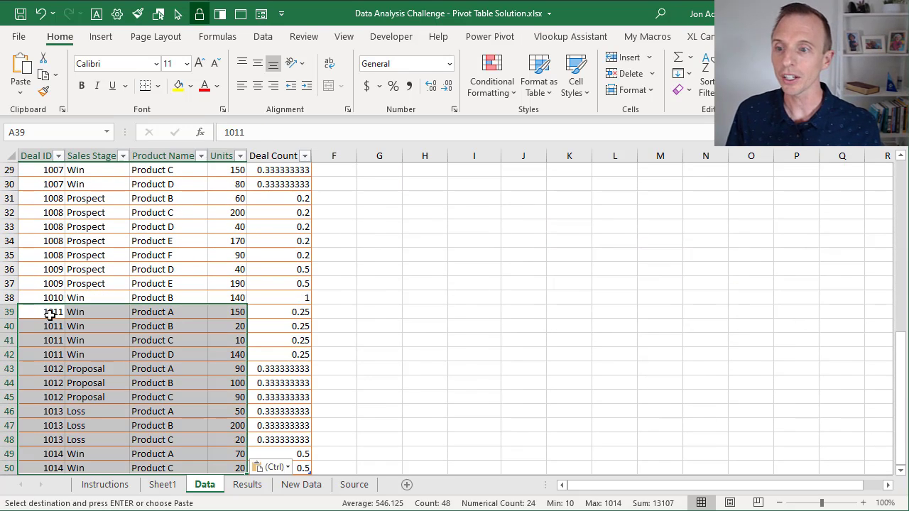
{"action": "scroll", "coordinate": [64, 315], "scroll_direction": "down", "scroll_amount": 2}
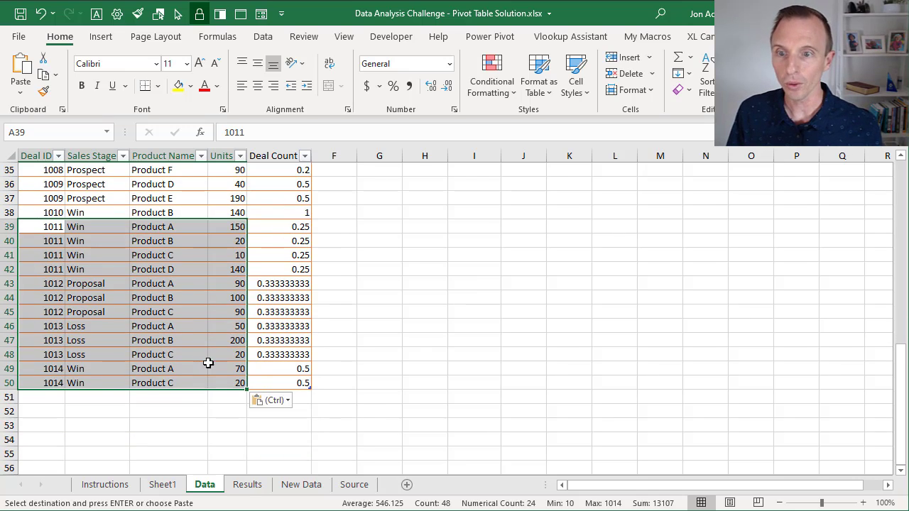
{"action": "left_click", "coordinate": [269, 226]}
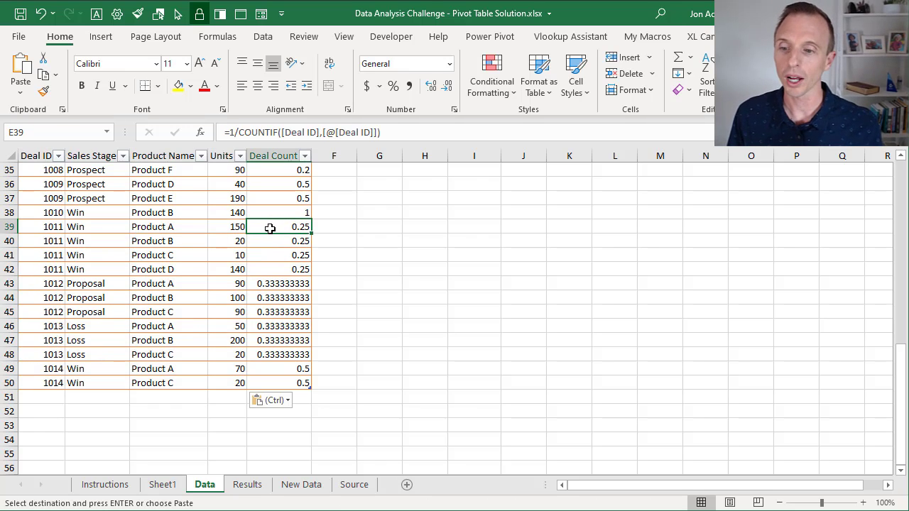
Refresh the PivotTable on Sheet1 to include the added deal rows.
{"action": "left_click", "coordinate": [171, 483]}
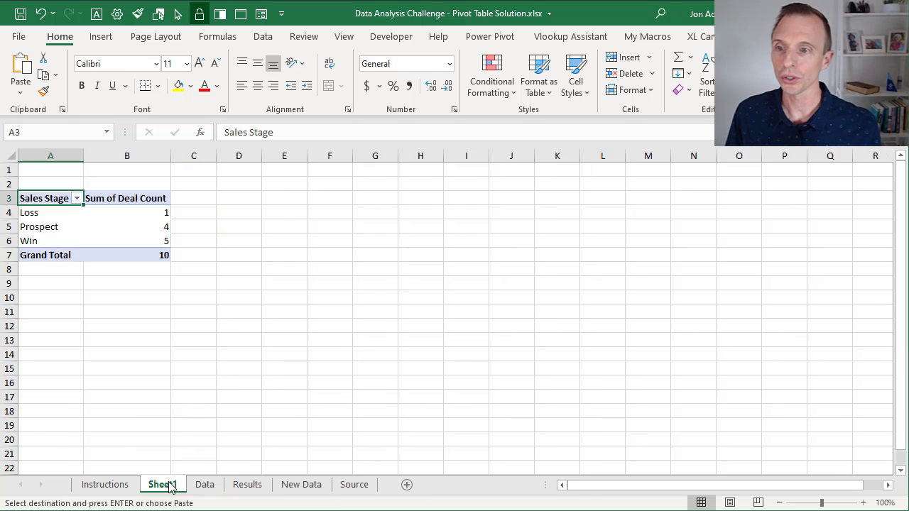
{"action": "right_click", "coordinate": [66, 198]}
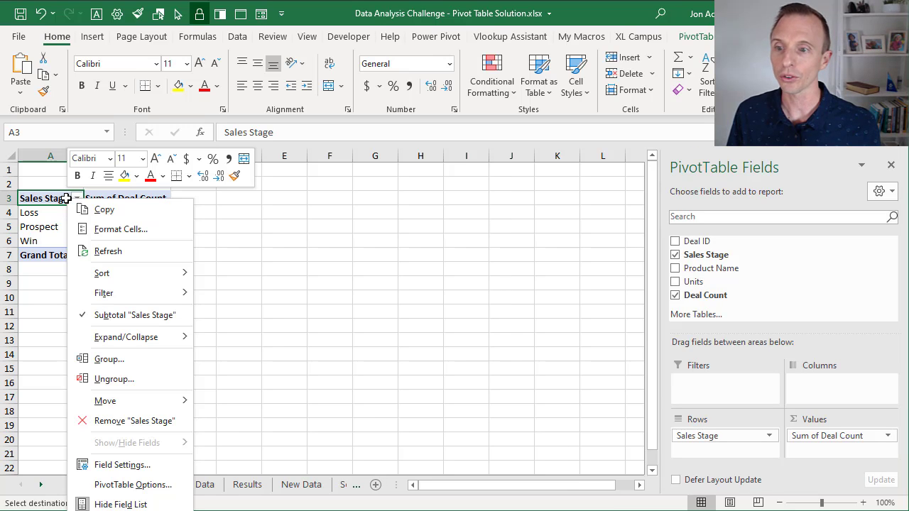
{"action": "left_click", "coordinate": [100, 255]}
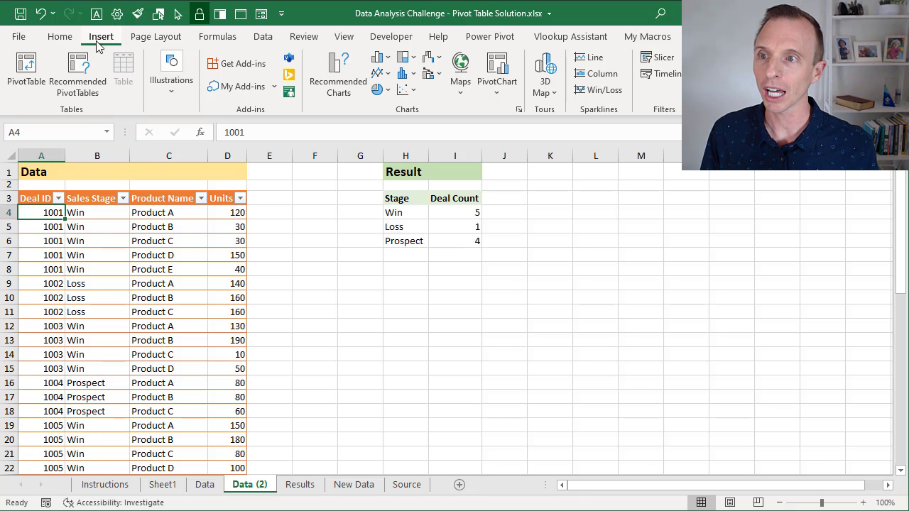
Create a PivotTable from tblData on a new worksheet, added to the Data Model, with Sales Stage as rows and Deal ID as values.
{"action": "left_click", "coordinate": [24, 71]}
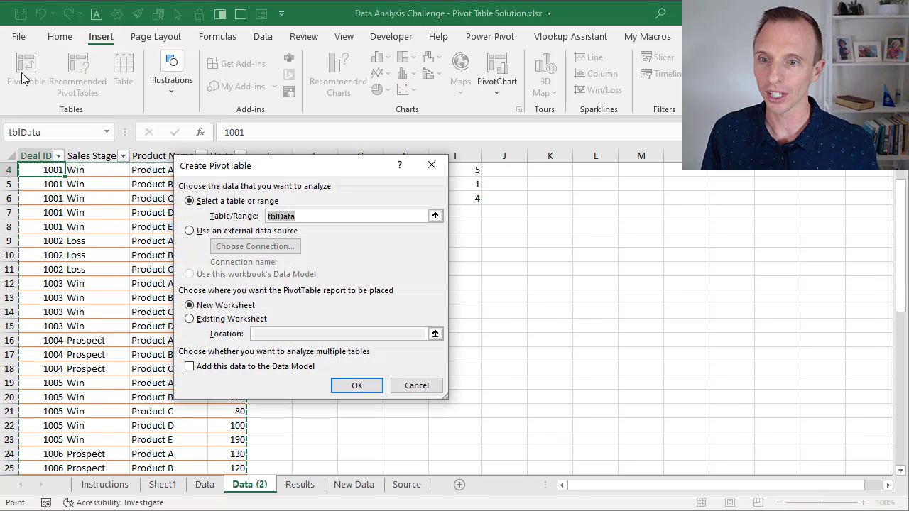
{"action": "left_click", "coordinate": [190, 367]}
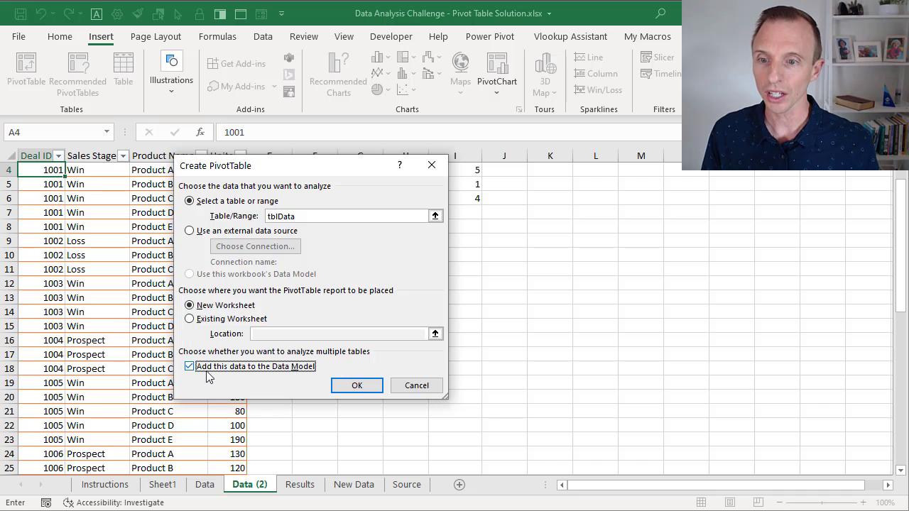
{"action": "left_click", "coordinate": [348, 388]}
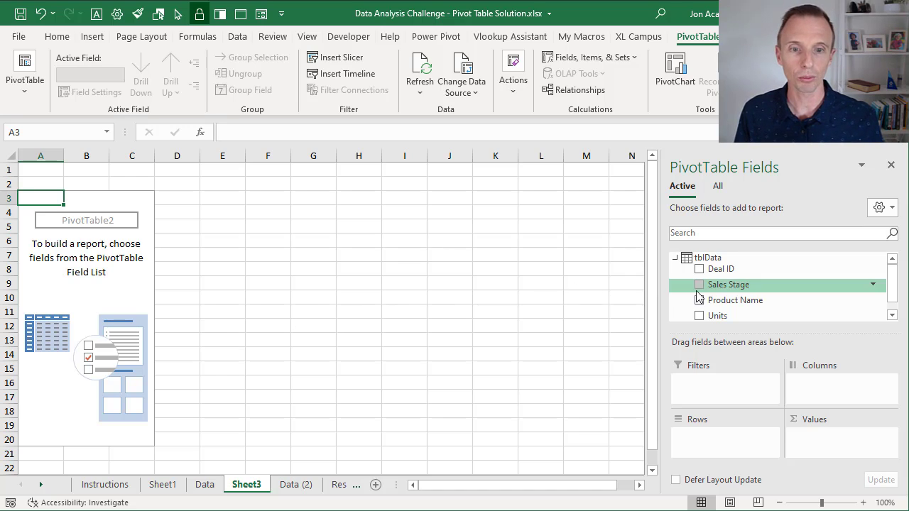
{"action": "left_click_drag", "start_coordinate": [723, 285], "coordinate": [712, 438]}
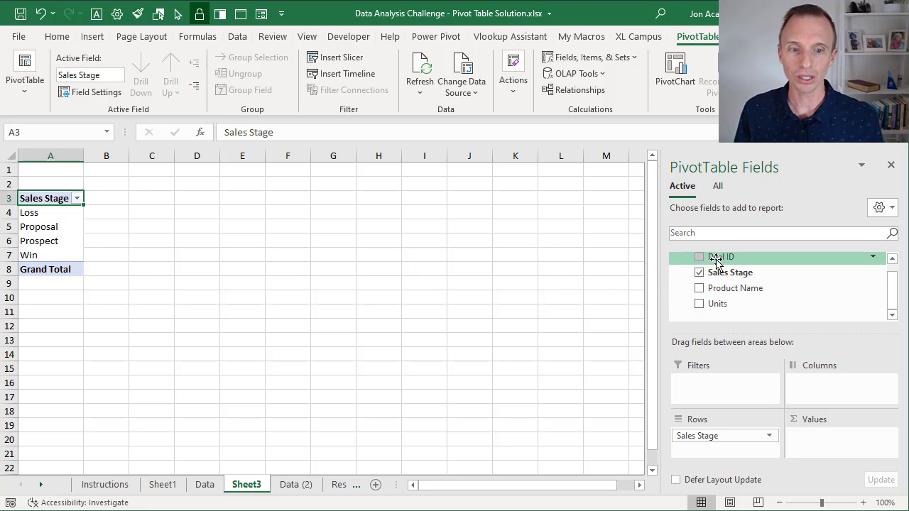
{"action": "left_click_drag", "start_coordinate": [718, 261], "coordinate": [815, 443]}
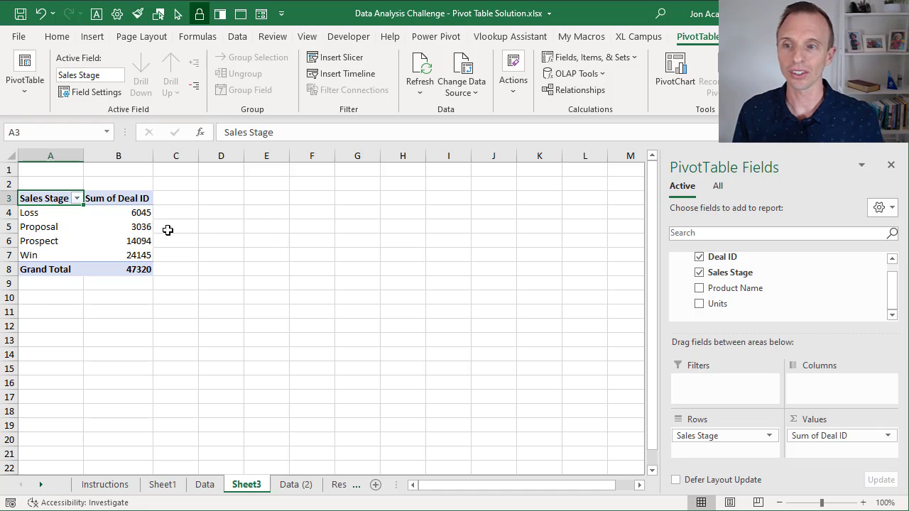
Change the summary calculation of the Deal ID value field to Distinct Count.
{"action": "mouse_move", "coordinate": [143, 223]}
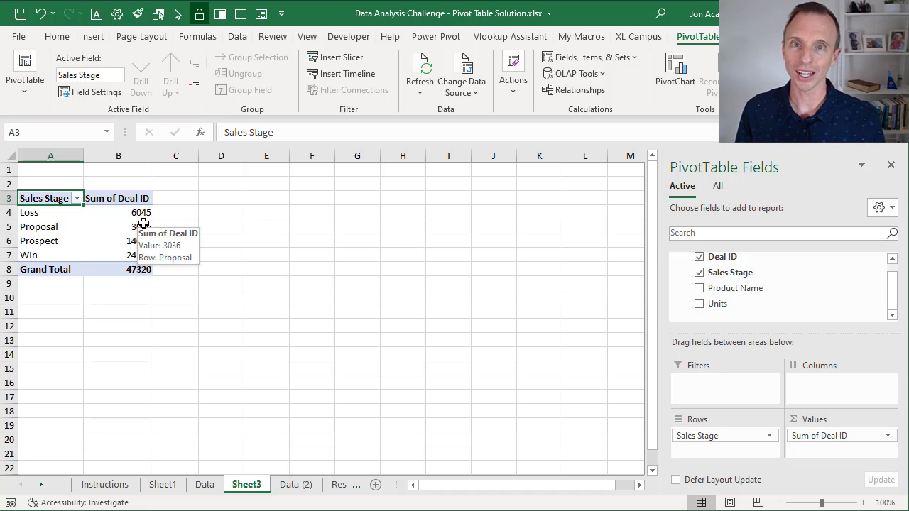
{"action": "right_click", "coordinate": [112, 198]}
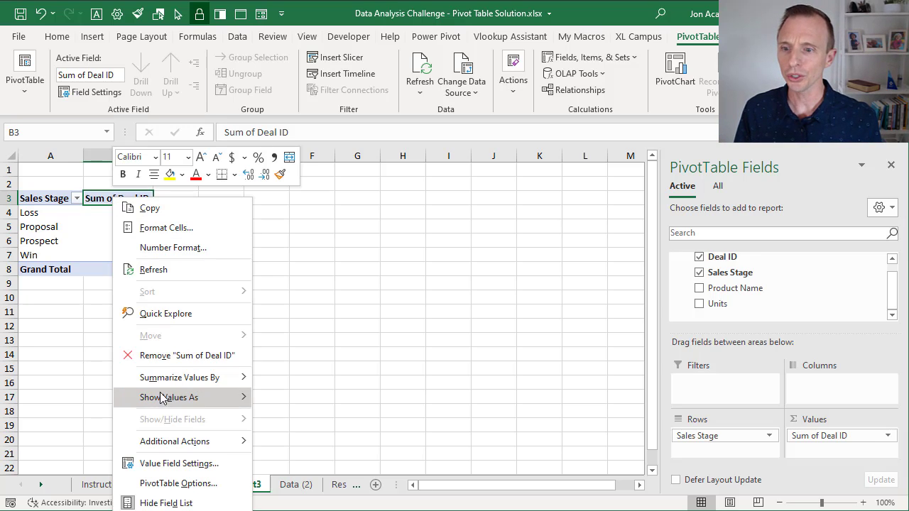
{"action": "left_click", "coordinate": [164, 463]}
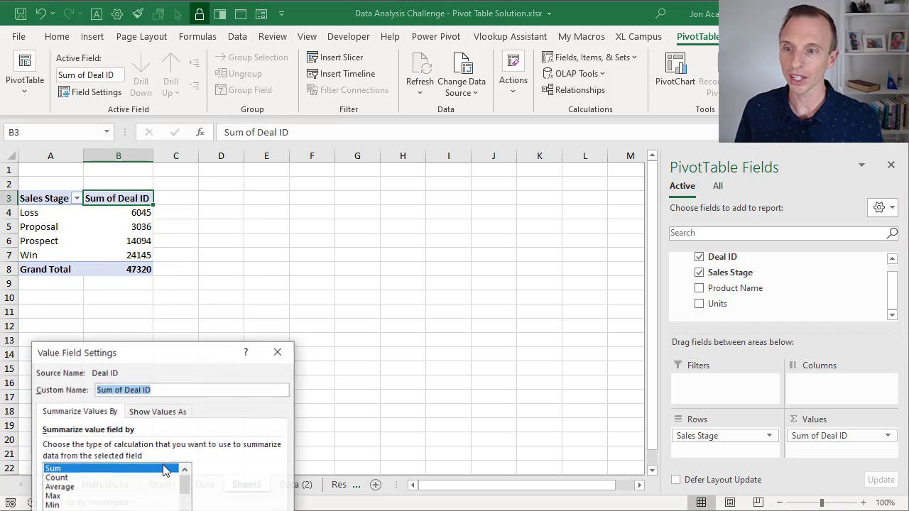
{"action": "left_click_drag", "start_coordinate": [149, 359], "coordinate": [280, 188]}
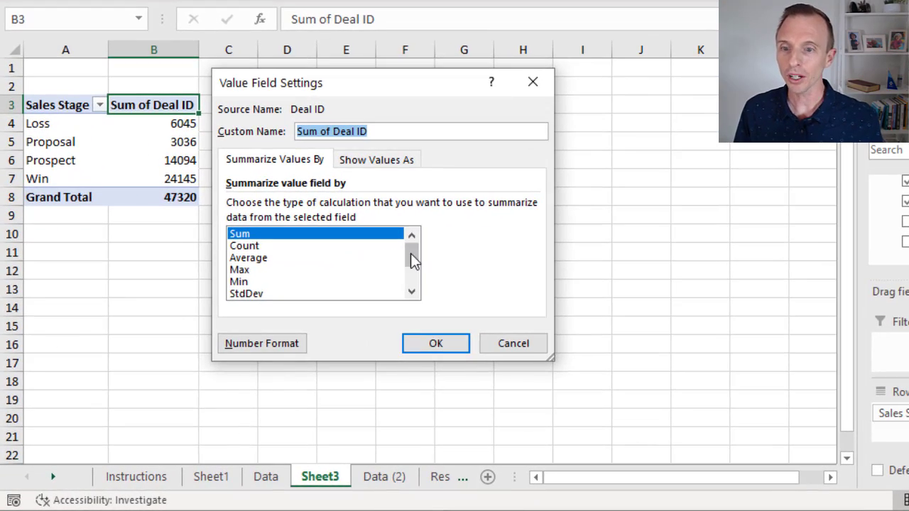
{"action": "left_click_drag", "start_coordinate": [317, 319], "coordinate": [318, 326]}
{"action": "left_click_drag", "start_coordinate": [414, 273], "coordinate": [412, 284]}
{"action": "left_click", "coordinate": [268, 299]}
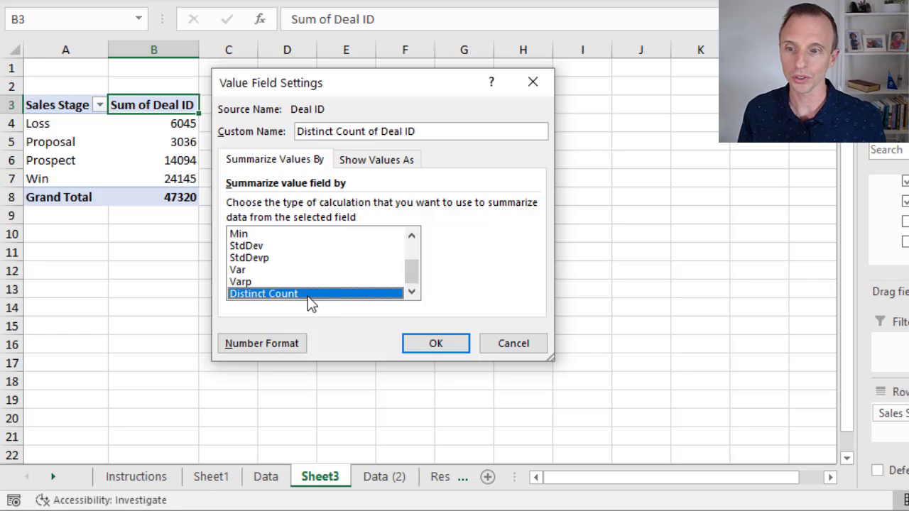
{"action": "left_click", "coordinate": [449, 347]}
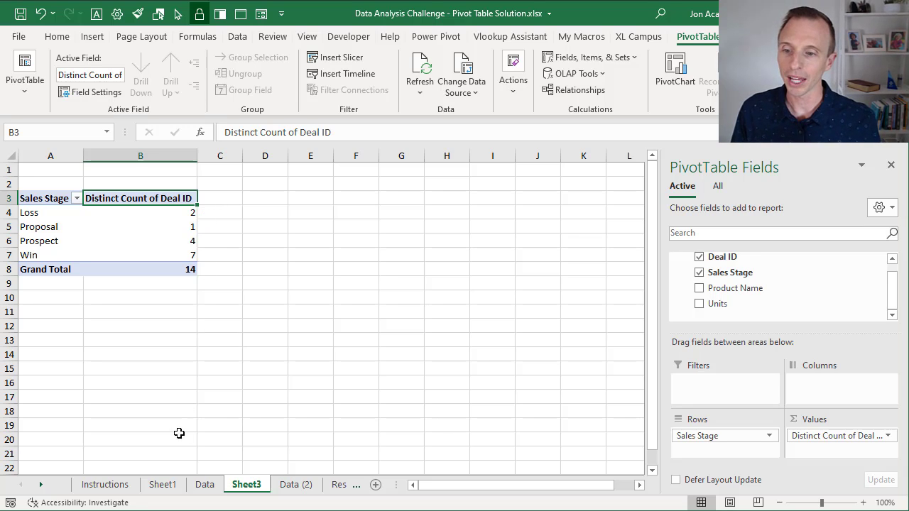
Add Product Name as a report filter to the Sheet1 PivotTable and filter it to Product B.
{"action": "left_click", "coordinate": [169, 486]}
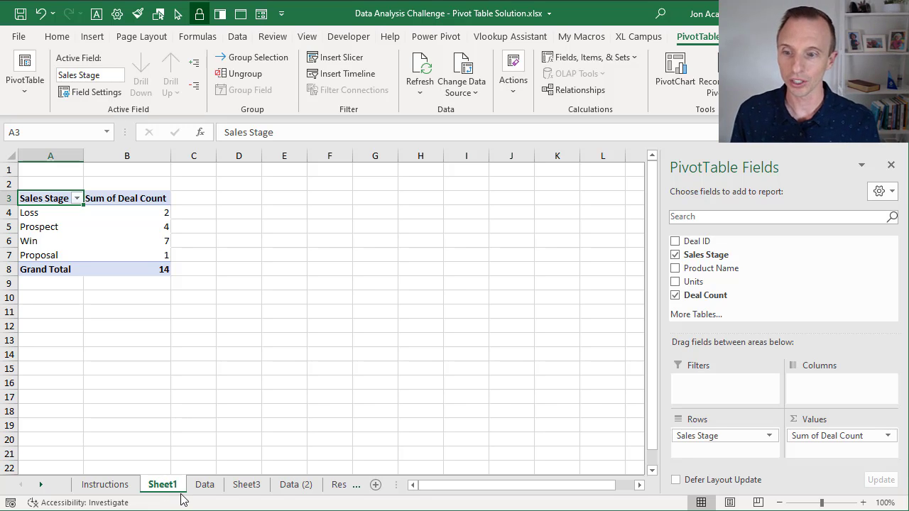
{"action": "left_click", "coordinate": [204, 486]}
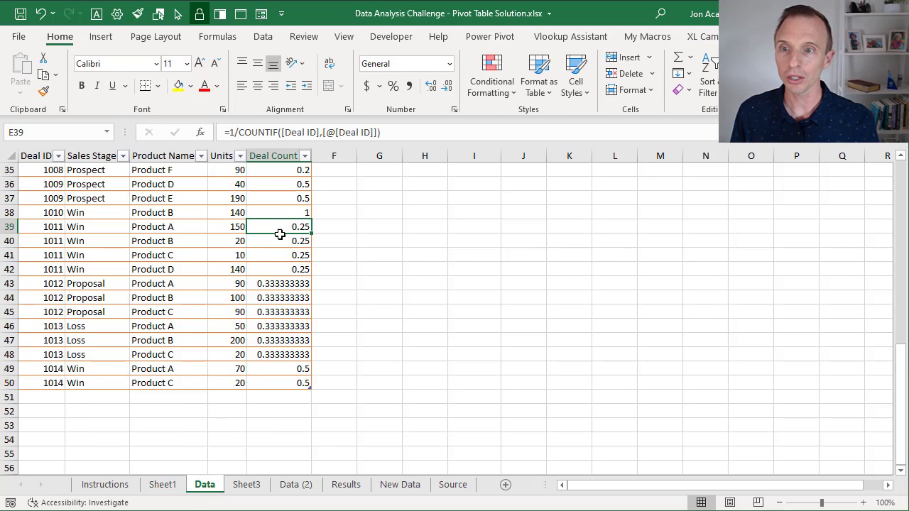
{"action": "left_click", "coordinate": [163, 486]}
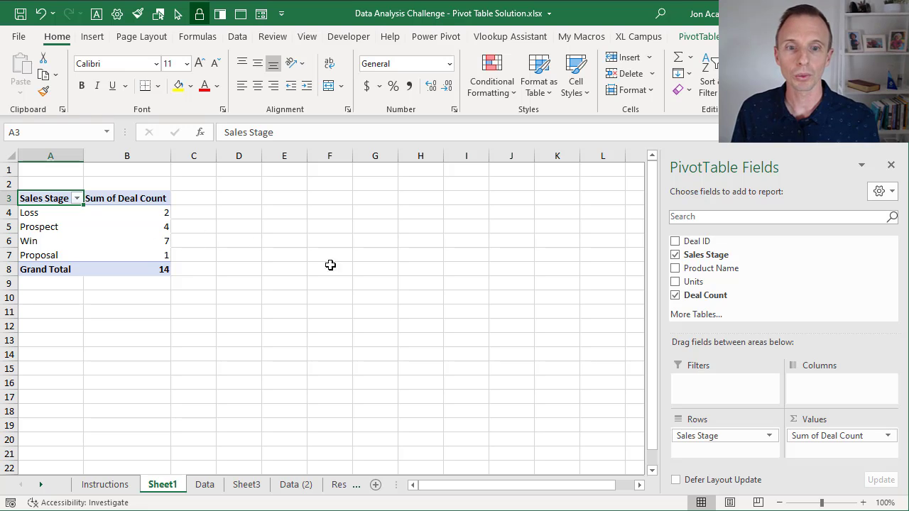
{"action": "left_click_drag", "start_coordinate": [686, 270], "coordinate": [709, 383]}
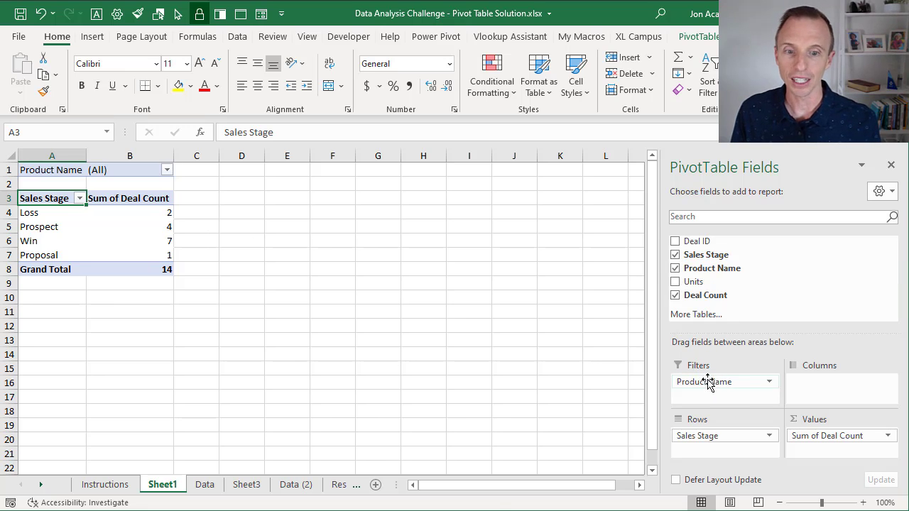
{"action": "left_click", "coordinate": [167, 170]}
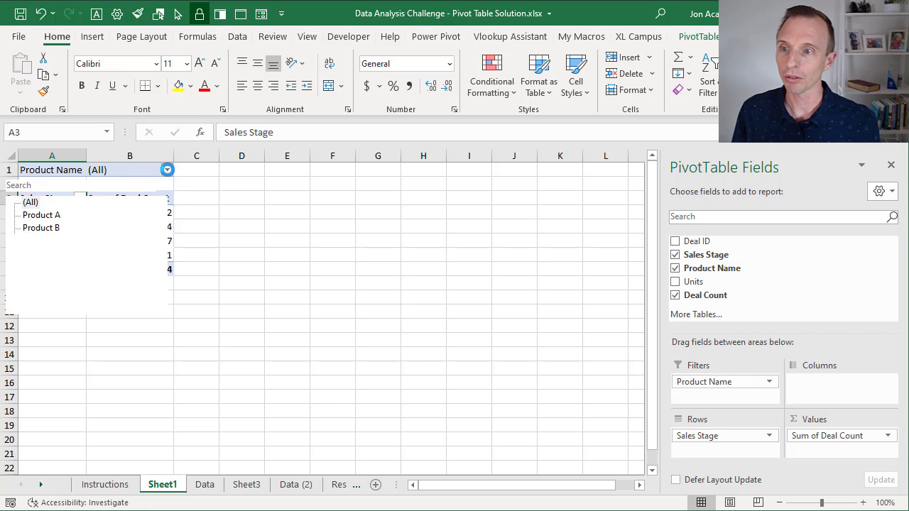
{"action": "left_click", "coordinate": [41, 228]}
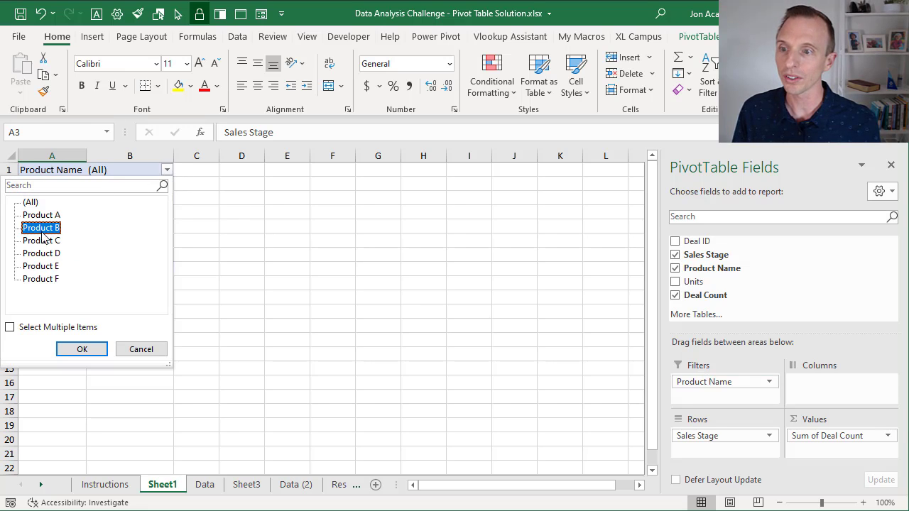
{"action": "left_click", "coordinate": [90, 350]}
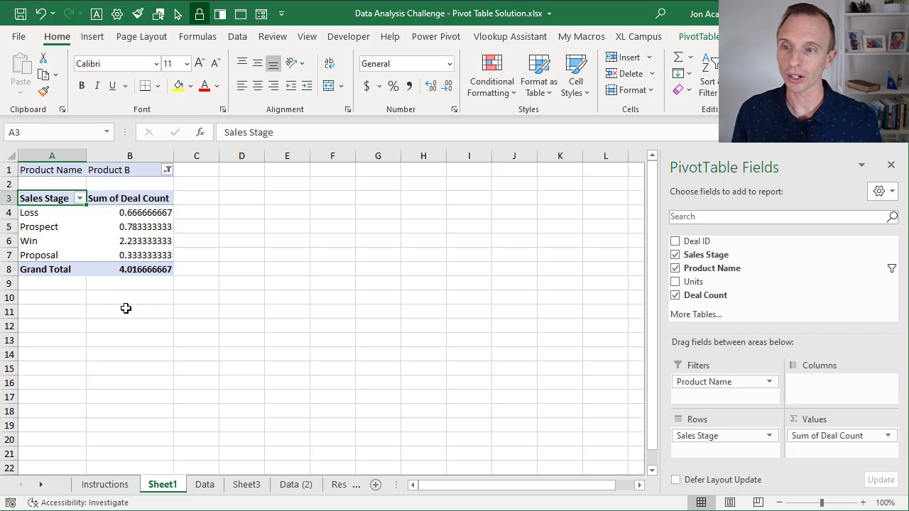
{"action": "mouse_move", "coordinate": [145, 213]}
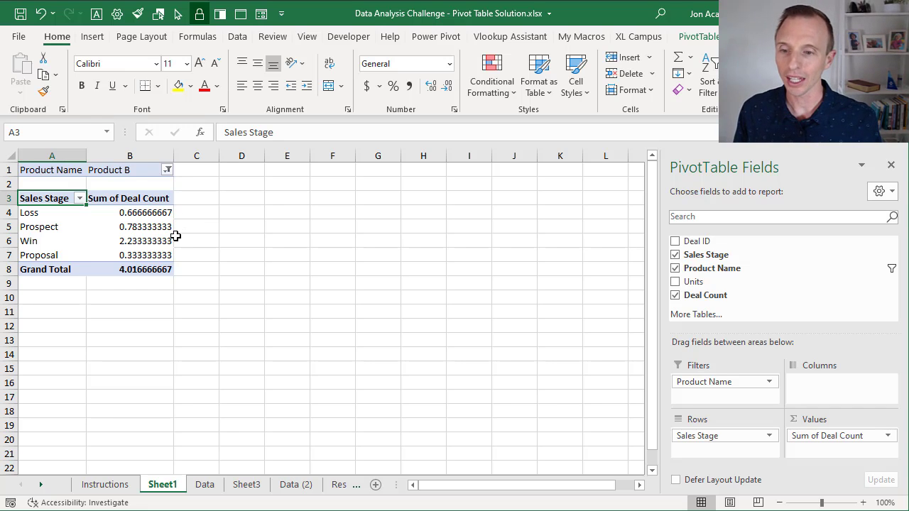
Add Product Name as a report filter to the distinct count PivotTable on Sheet3 and filter it to Product B.
{"action": "left_click", "coordinate": [206, 484]}
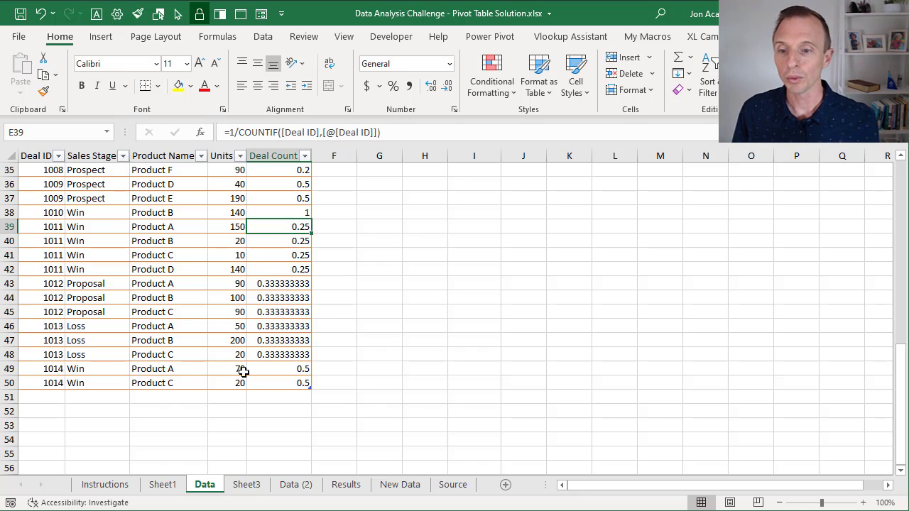
{"action": "left_click", "coordinate": [297, 486]}
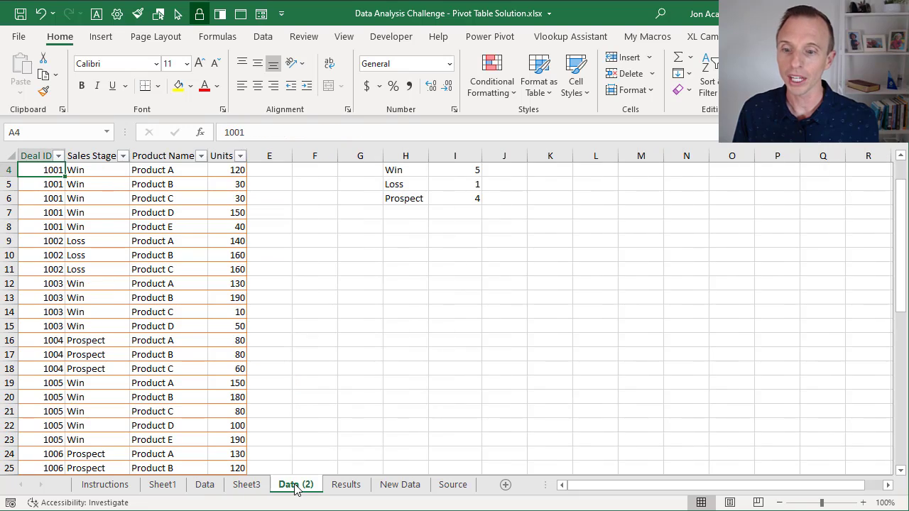
{"action": "left_click", "coordinate": [246, 486]}
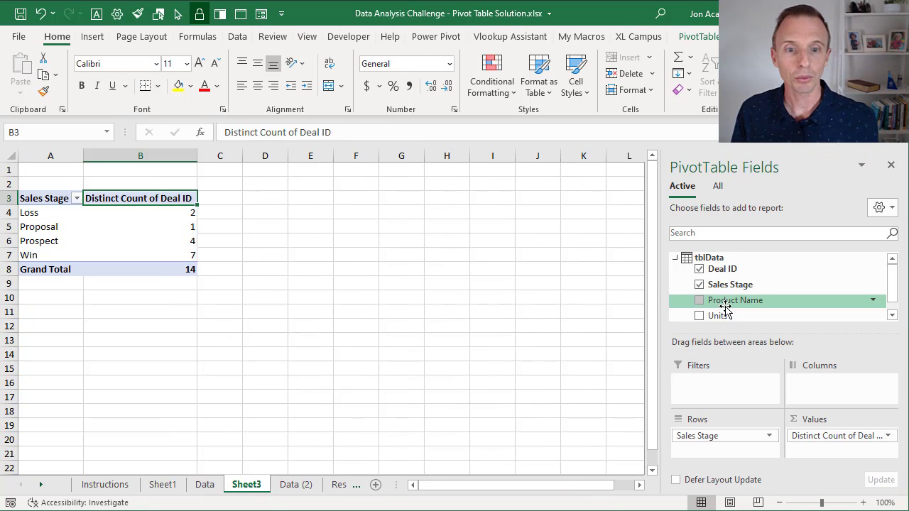
{"action": "mouse_move", "coordinate": [725, 307]}
{"action": "left_mouse_down"}
{"action": "mouse_move", "coordinate": [747, 332]}
{"action": "mouse_move", "coordinate": [734, 380]}
{"action": "left_mouse_up"}
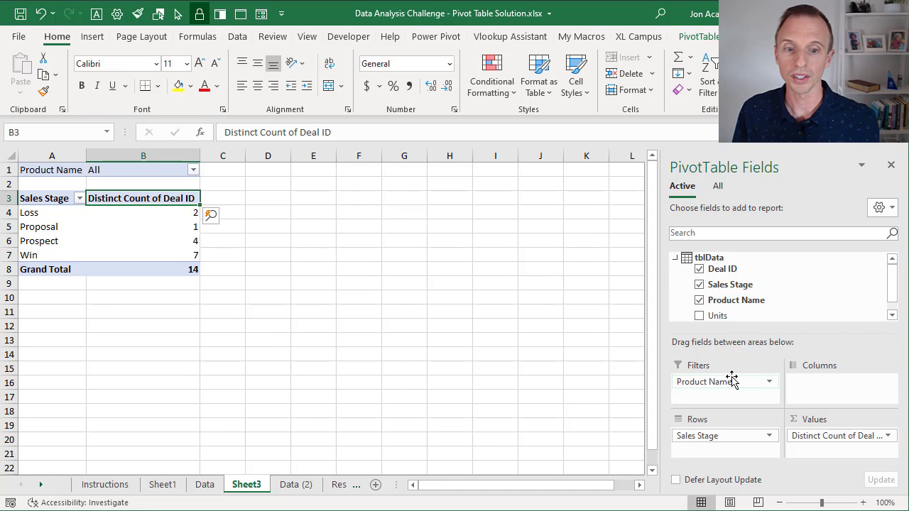
{"action": "left_click", "coordinate": [193, 170]}
{"action": "left_click", "coordinate": [41, 206]}
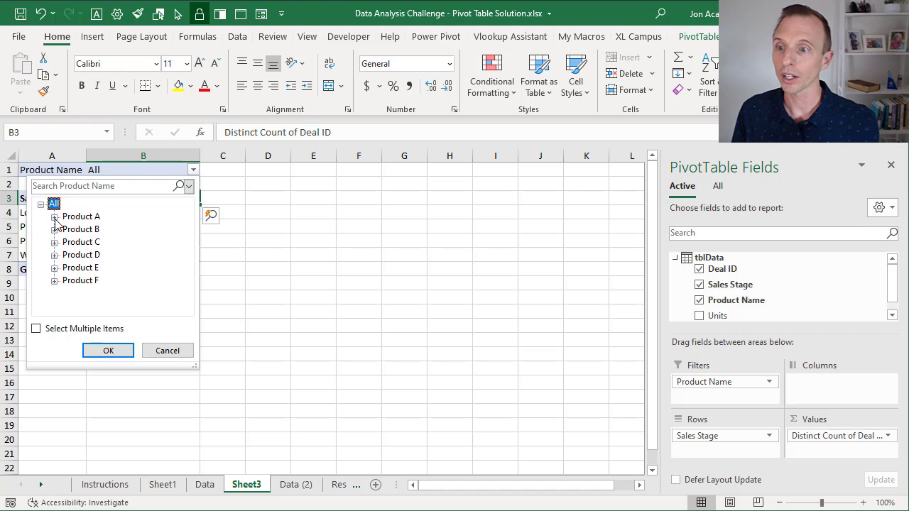
{"action": "left_click", "coordinate": [80, 230]}
{"action": "left_click", "coordinate": [118, 353]}
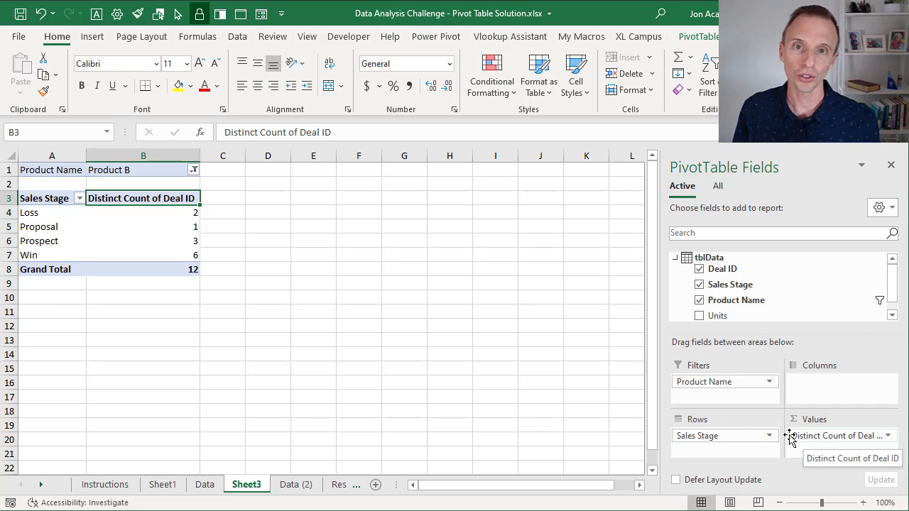
{"action": "mouse_move", "coordinate": [161, 245]}
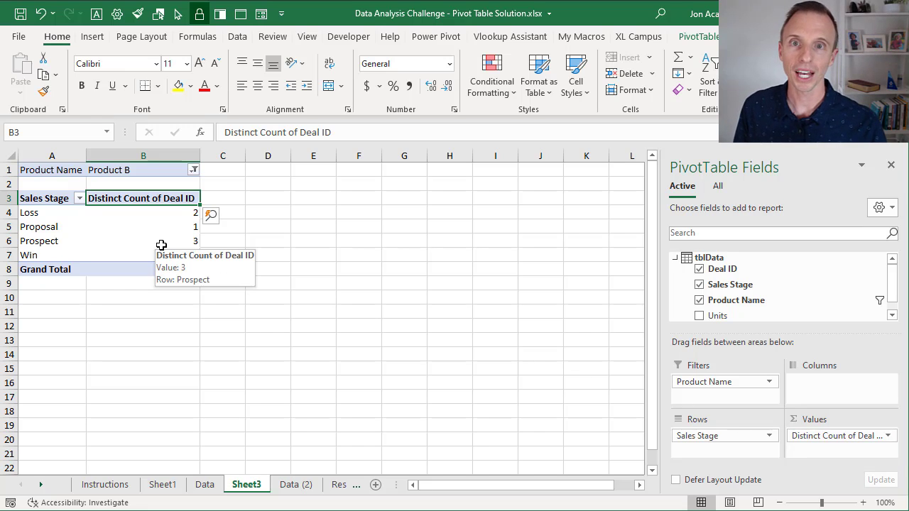